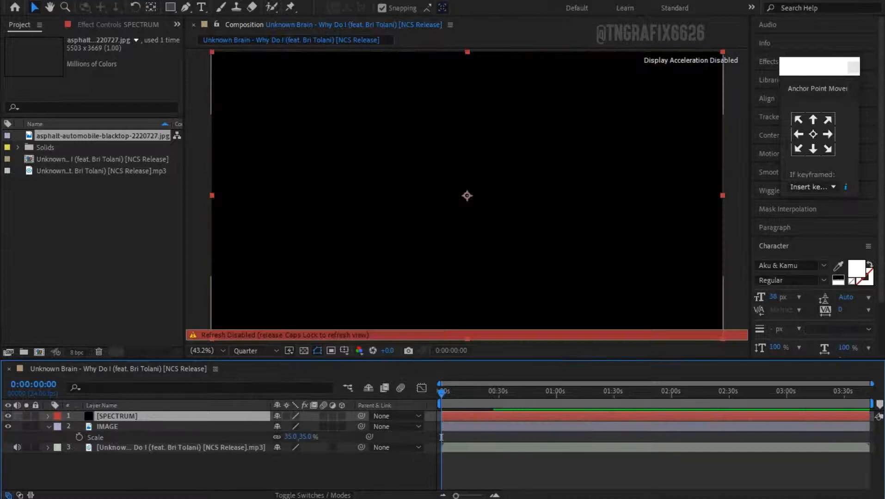
Step: Apply the Audio Spectrum effect to the SPECTRUM layer
key("ctrl+space")
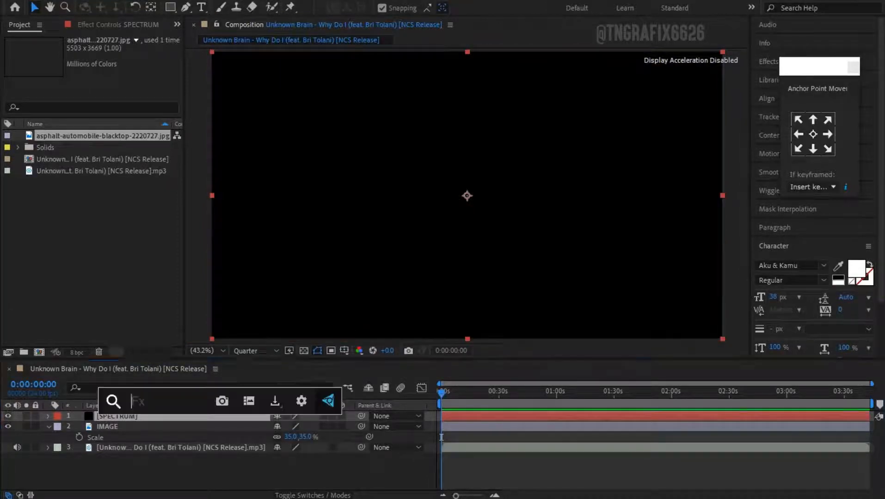
type("audio spec")
key("Return")
Step: Set both the Inside Color and Outside Color of the audio spectrum to white (FFFFFF)
left_click(108, 197)
left_click(437, 344)
left_click_drag(509, 297, 519, 164)
left_click(416, 185)
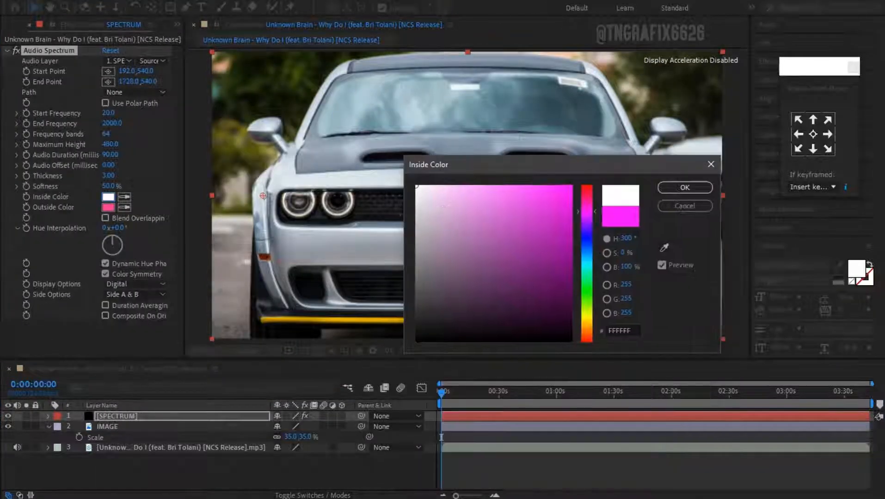
left_click(684, 187)
left_click(124, 207)
left_click(108, 197)
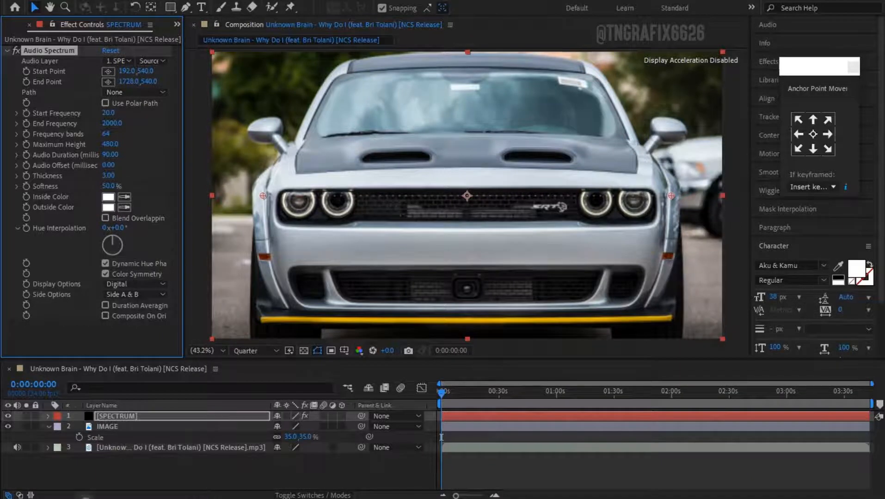
Step: Set the spectrum's Audio Layer to the Unknown Brain - Why Do I MP3 and preview playback from about 45 seconds
left_click(118, 60)
left_click(226, 119)
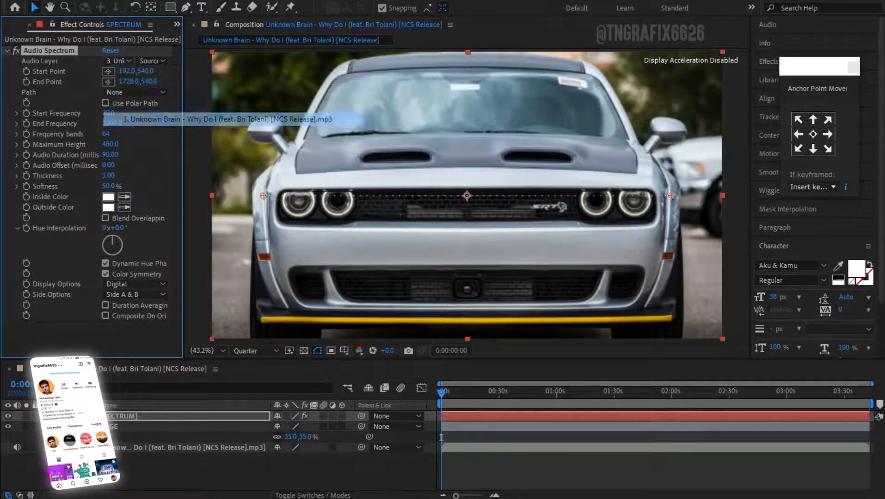
left_click_drag(441, 437, 528, 437)
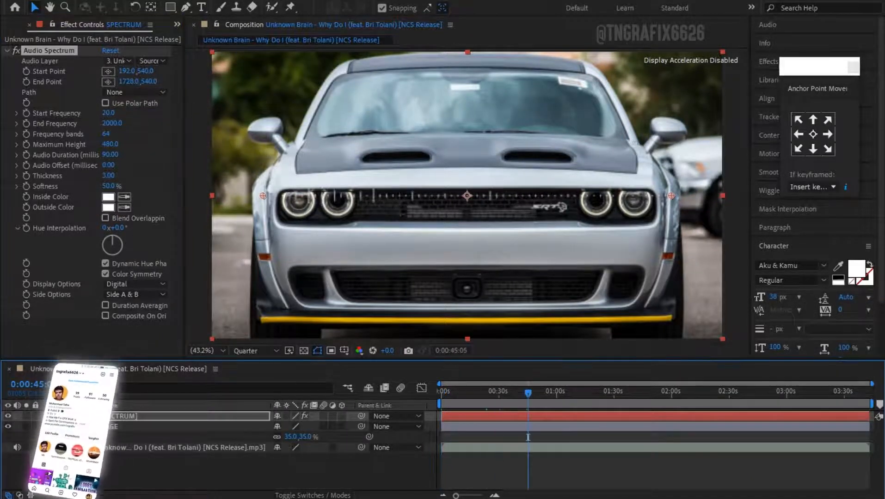
key("space")
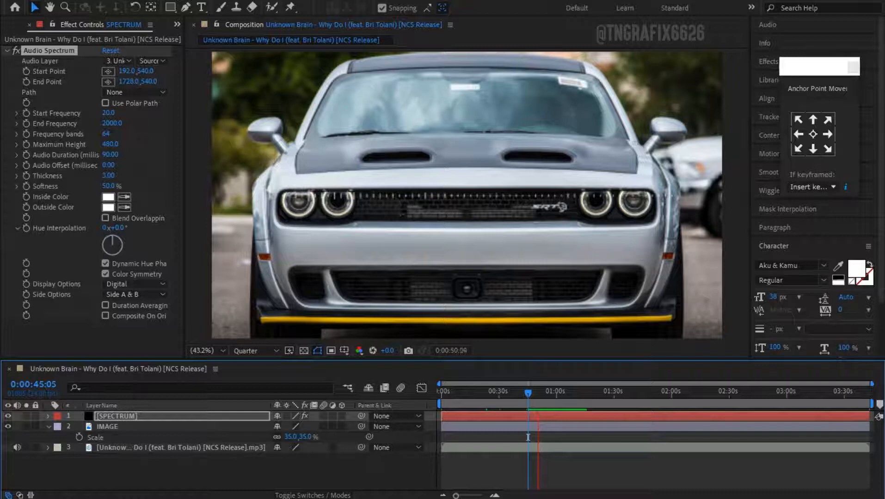
key("space")
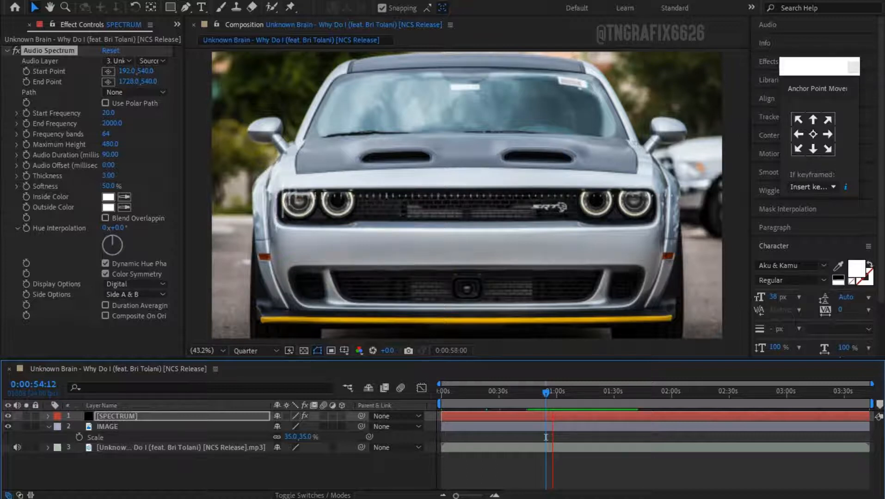
key("space")
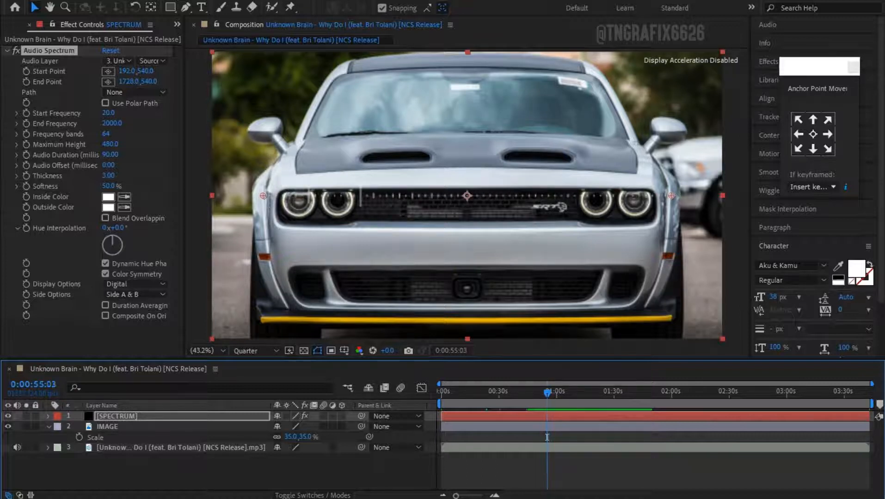
Step: At 0:00:53:13, set the spectrum's Start Frequency to 1, End Frequency to 150, Frequency bands to 410 and Maximum Height to 890
left_click_drag(547, 437, 544, 437)
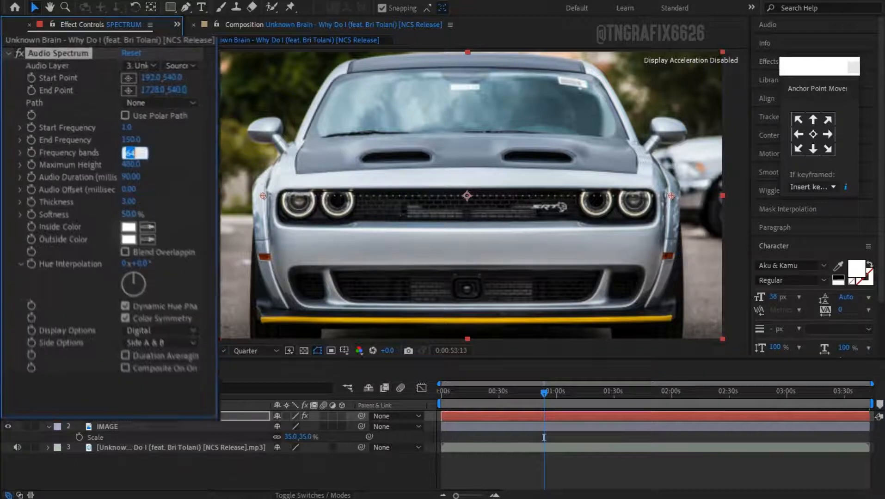
type("410")
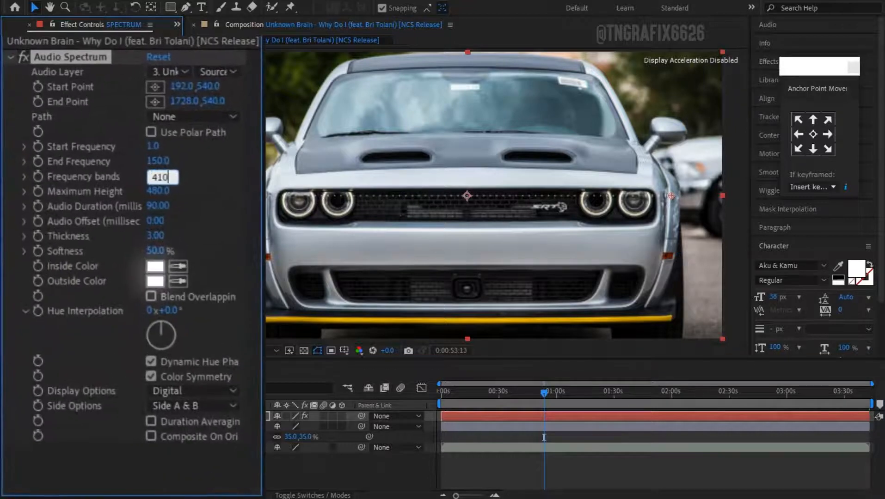
key("Return")
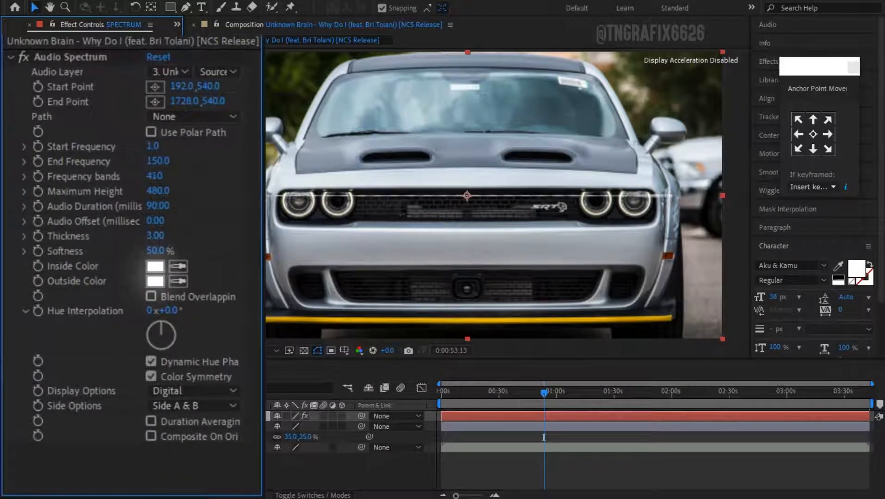
left_click(158, 191)
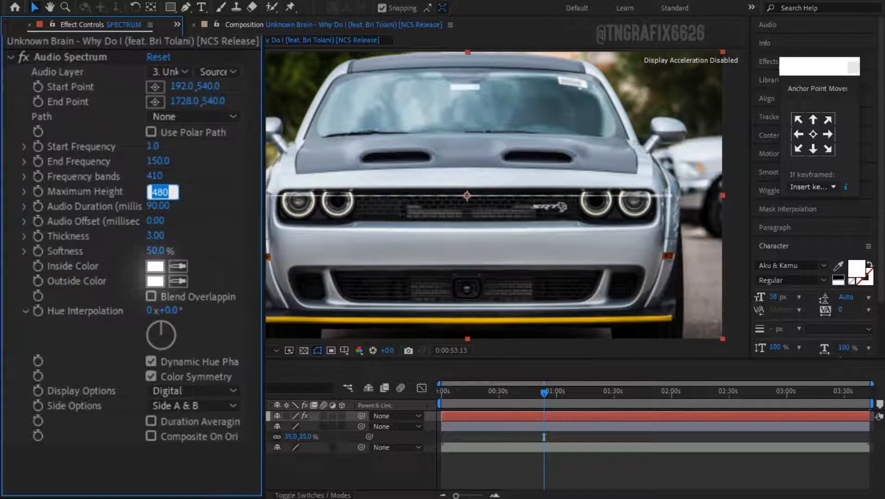
type("8")
key("Return")
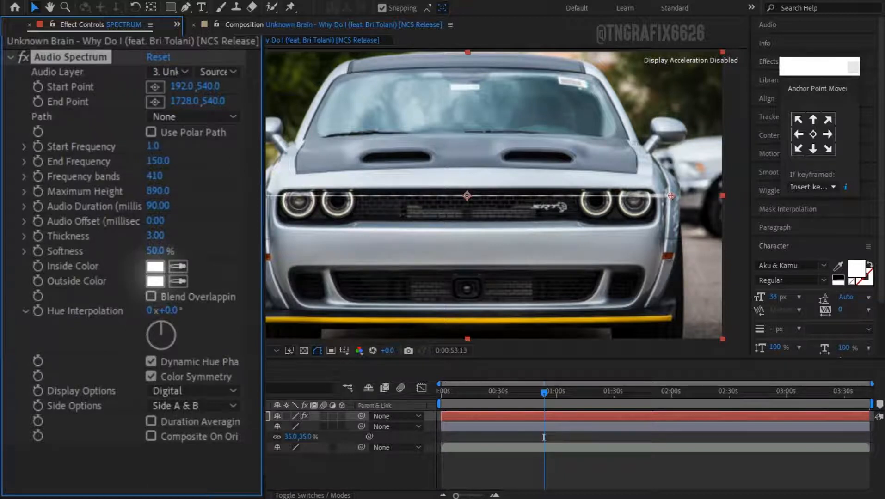
Step: Set the spectrum's Side Options to Side A and preview the playback
left_click(193, 406)
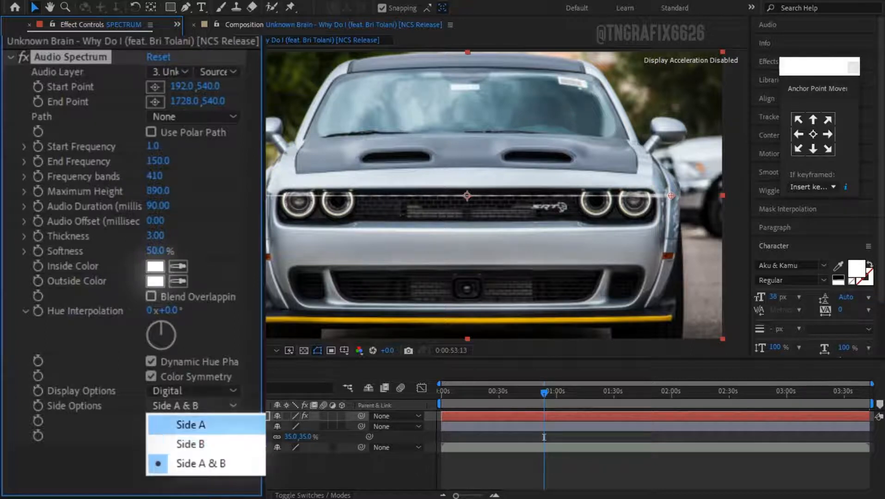
left_click(190, 425)
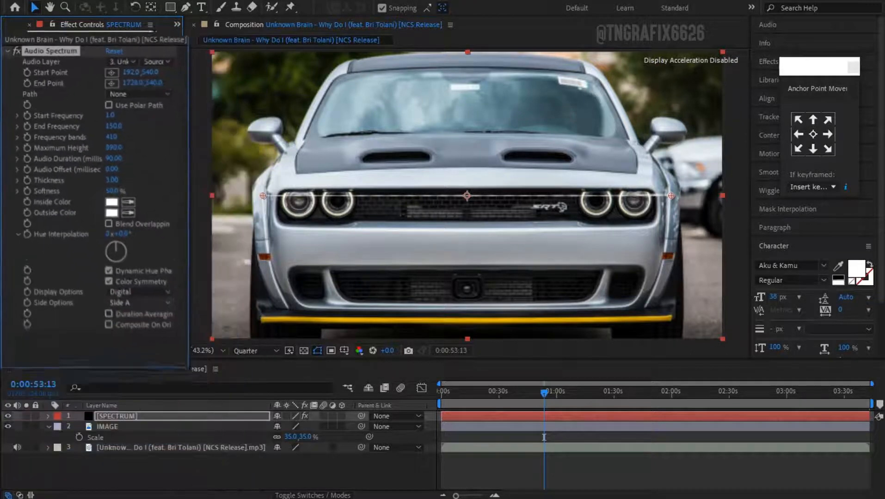
key("h")
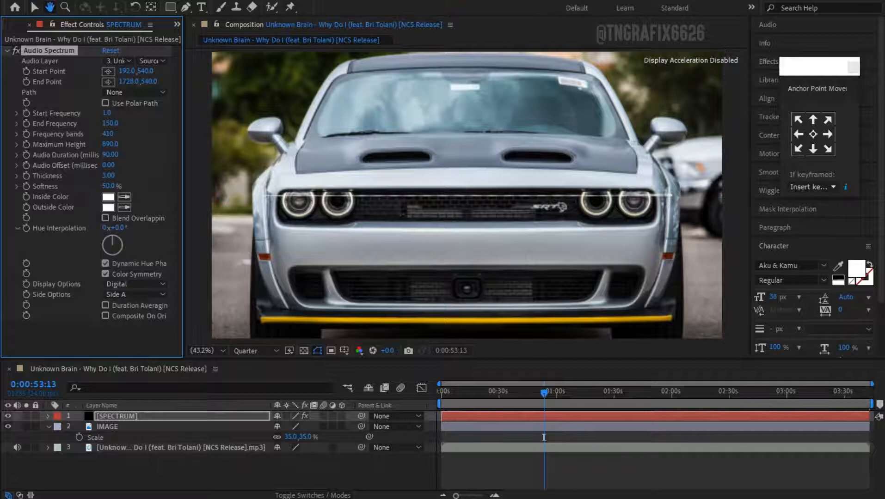
key("v")
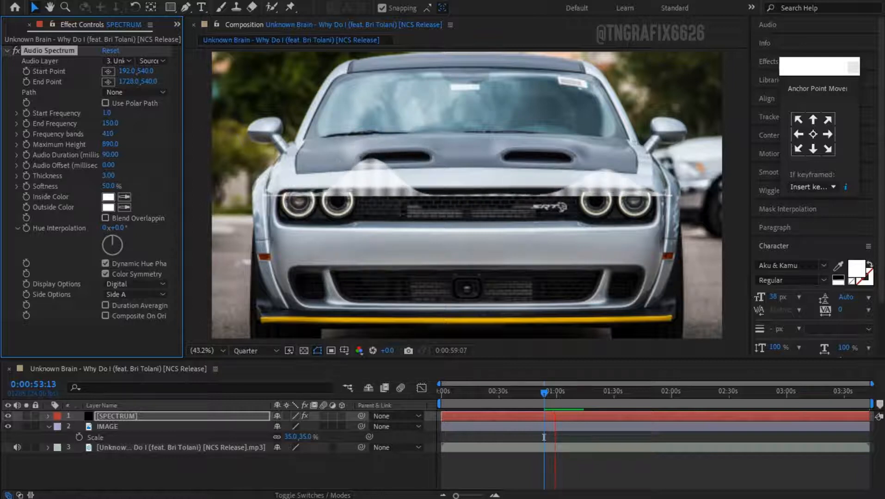
key("space")
Step: Move the spectrum's start and end points to the composition's lower-left and lower-right corners, and set Softness to 0%
left_click_drag(262, 195, 211, 339)
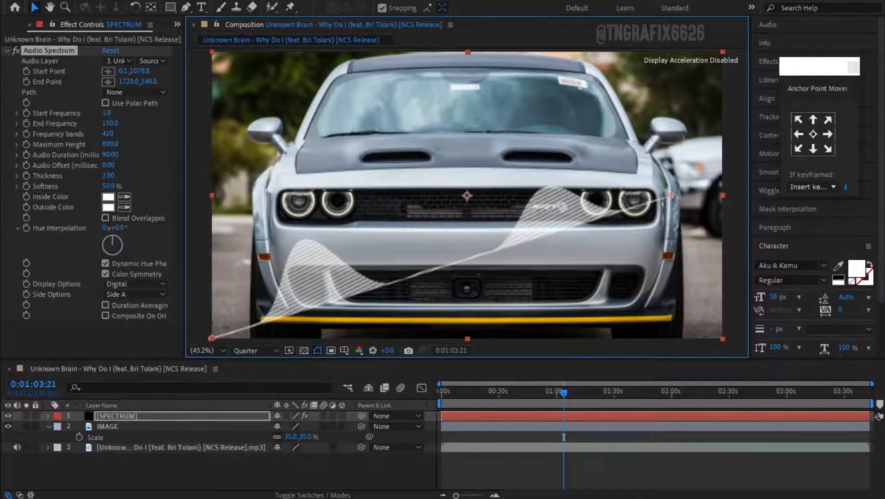
left_click_drag(467, 195, 413, 164)
left_click_drag(616, 164, 668, 307)
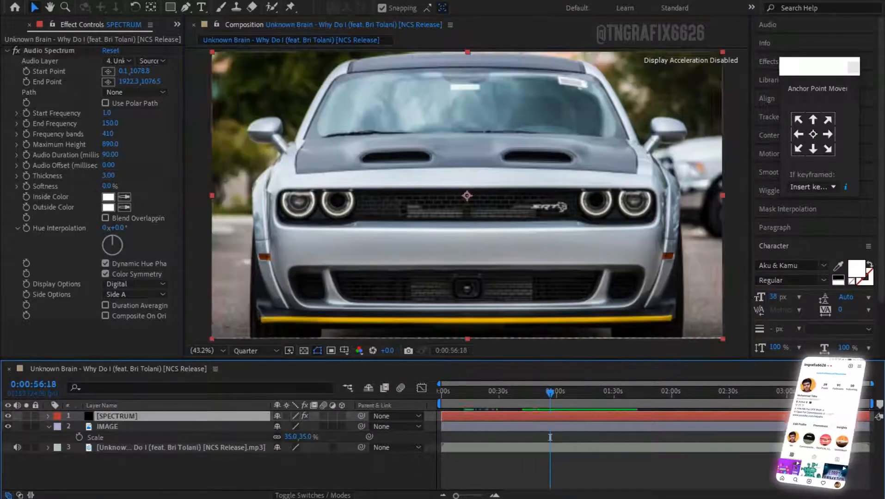
Step: Duplicate the SPECTRUM layer and select the lower copy
key("ctrl+d")
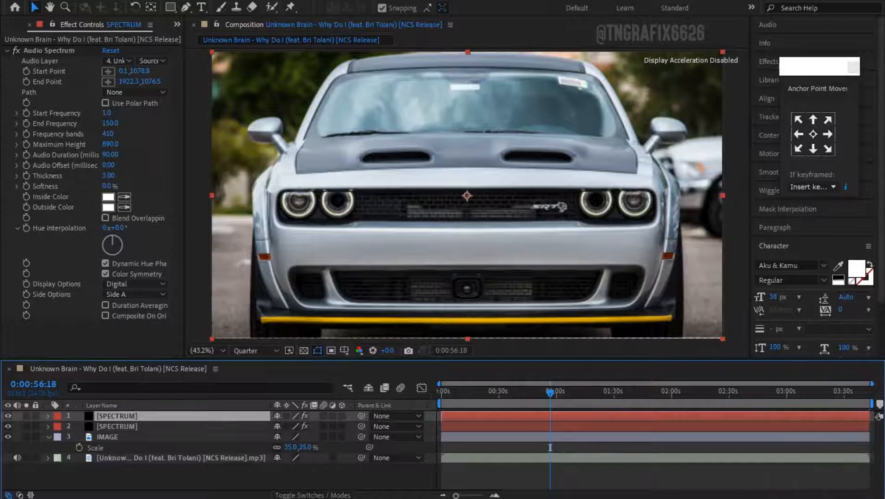
key("ctrl+Down")
right_click(135, 428)
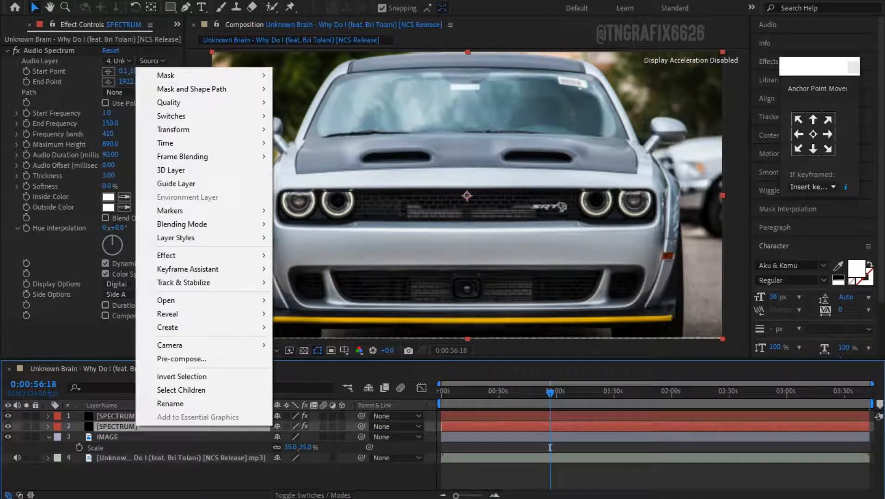
key("Escape")
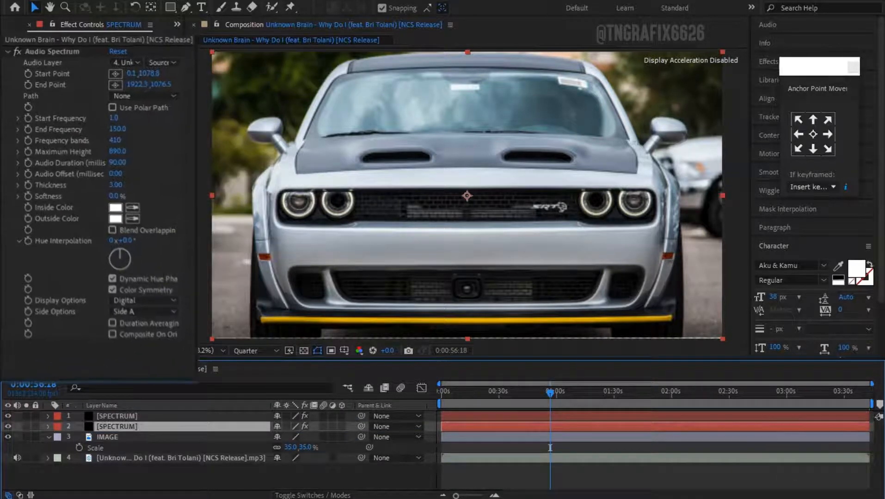
Step: Set the lower spectrum's Start Frequency to 1000, End Frequency to 700, Frequency bands to 440 and Maximum Height to 3000
left_click(153, 147)
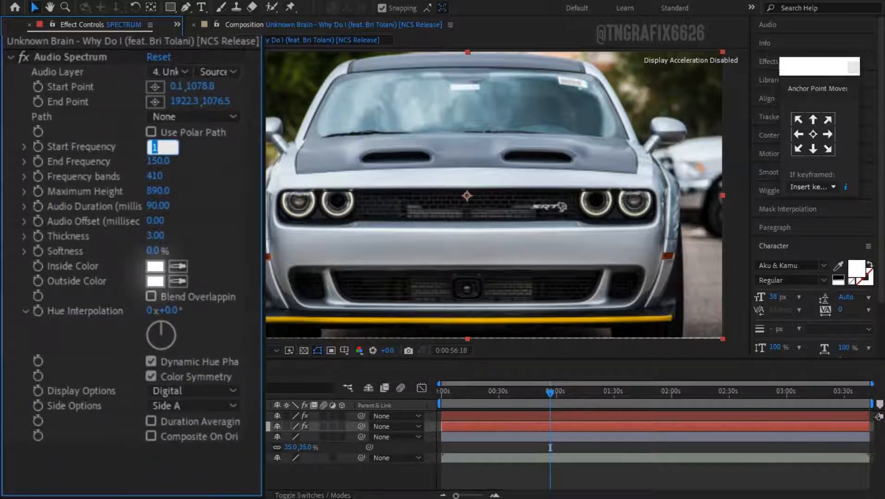
type("1000")
key("Tab")
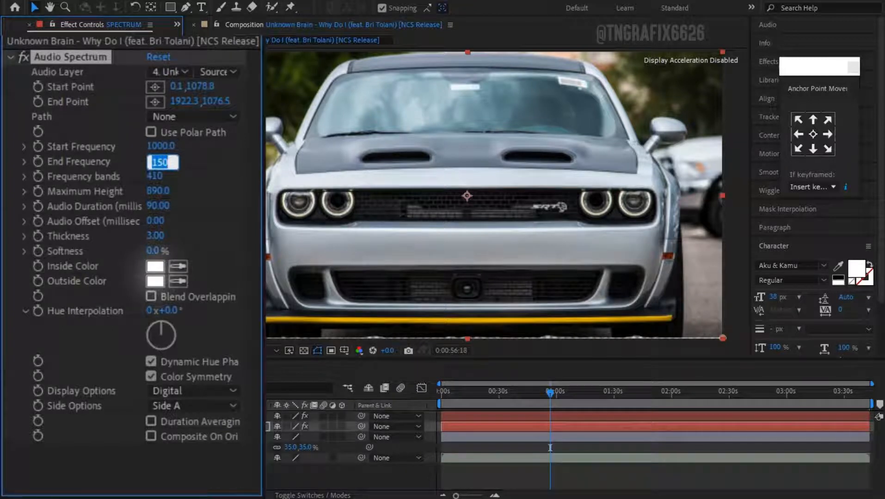
type("78")
key("Tab")
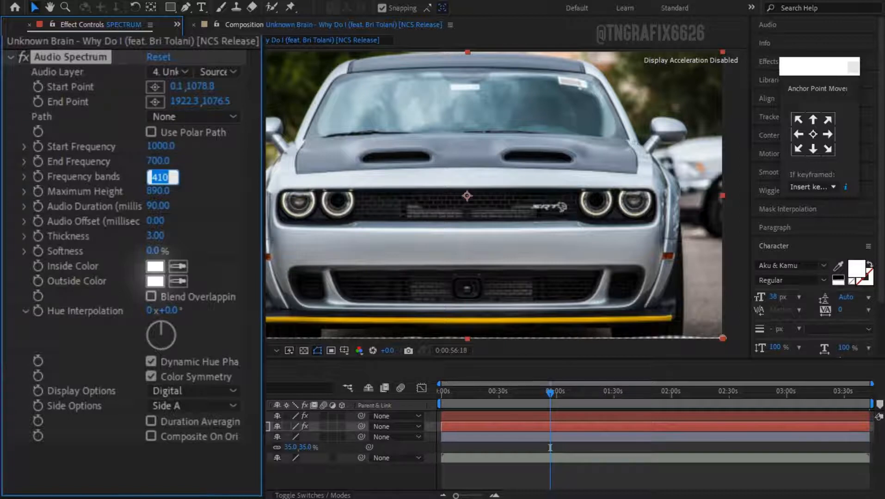
type("44")
key("Tab")
type("3")
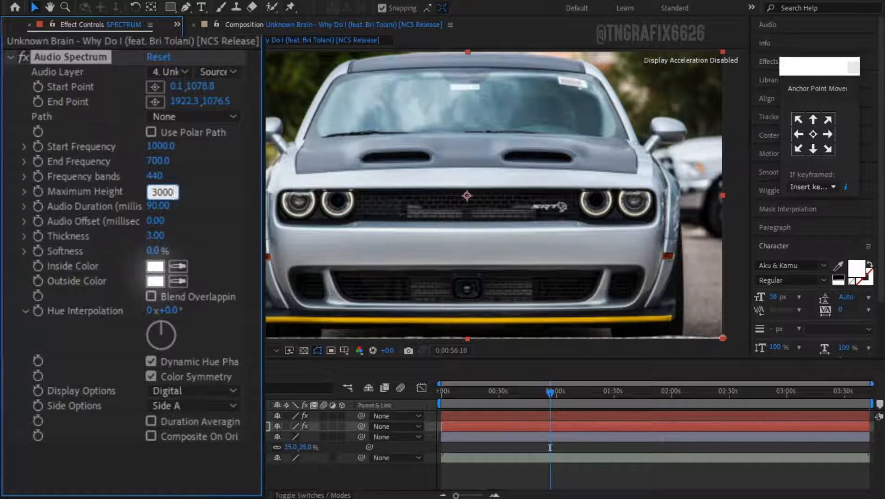
key("Return")
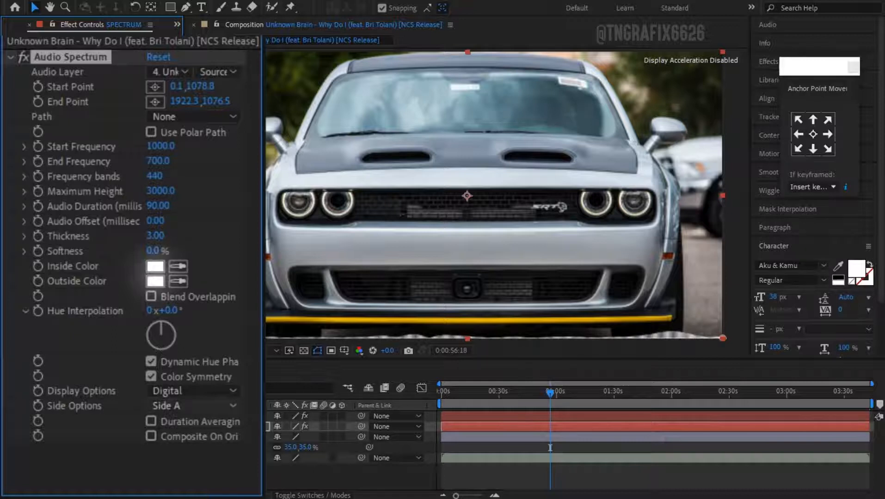
Step: Set the lower spectrum's Display Options to Analog lines and preview the playback
left_click(192, 390)
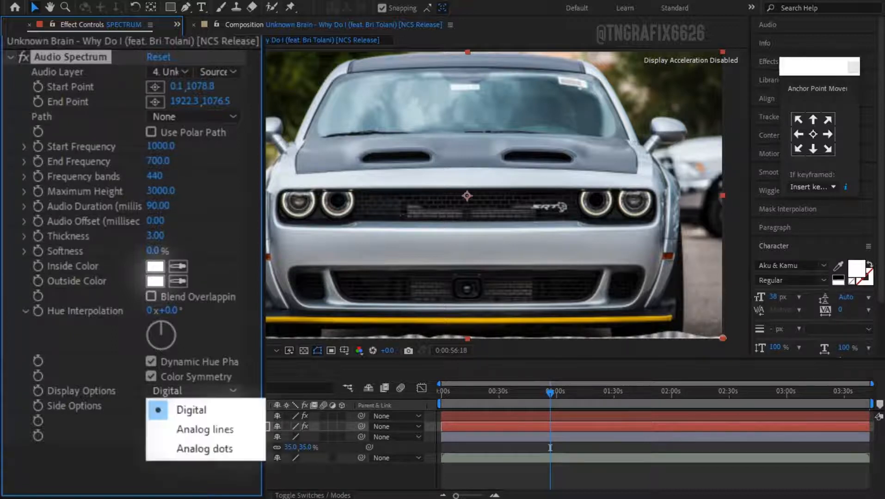
left_click(199, 426)
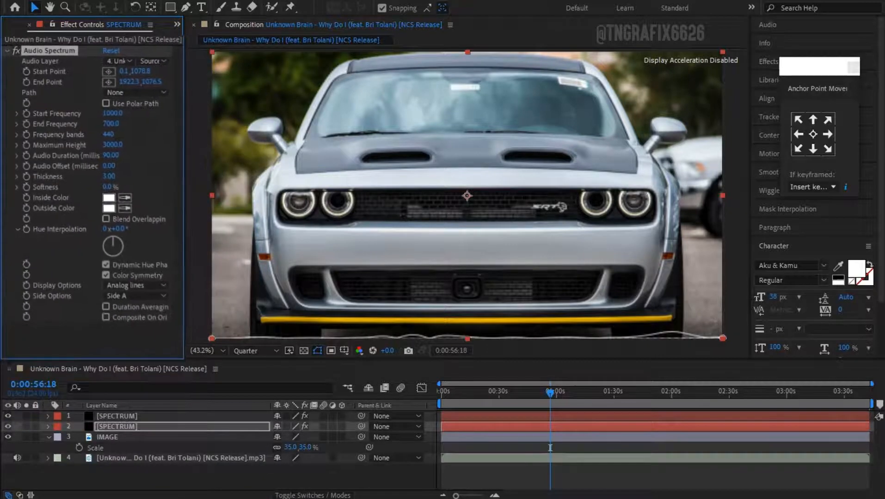
key("space")
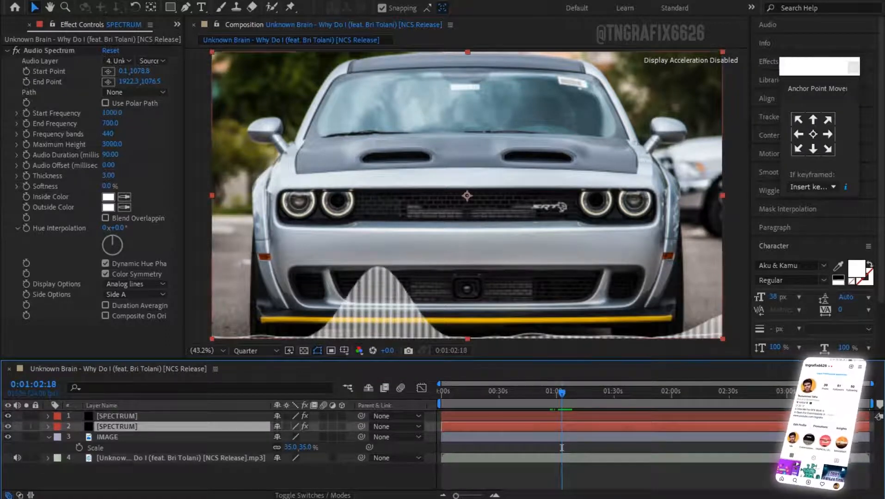
Step: Apply the Glow effect to the upper SPECTRUM layer
key("ctrl+Up")
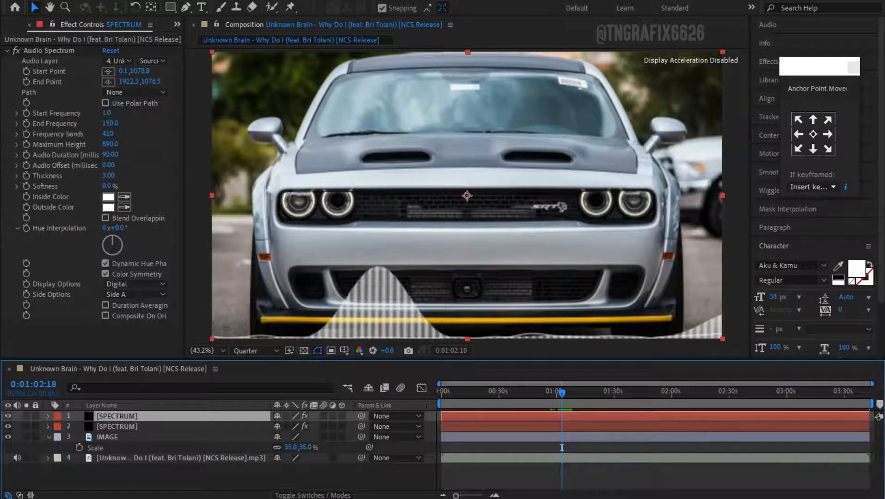
key("t")
key("t")
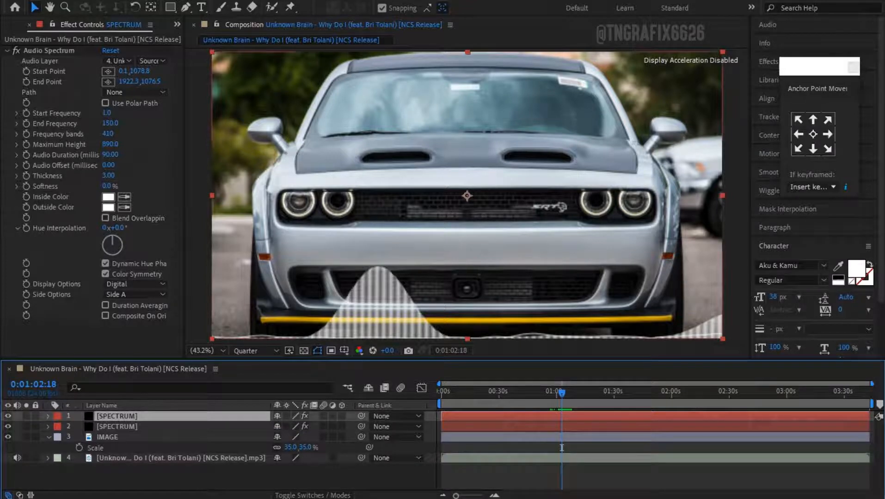
key("ctrl+Down")
key("ctrl+Up")
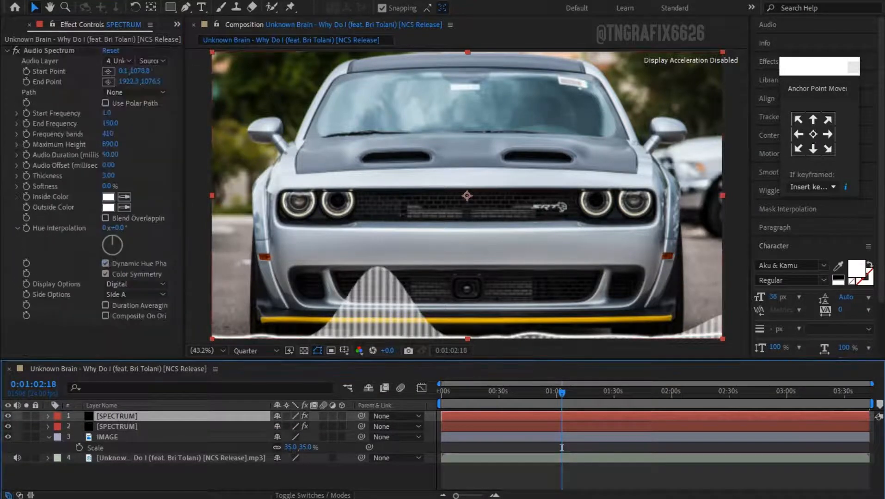
key("ctrl+space")
type("glo")
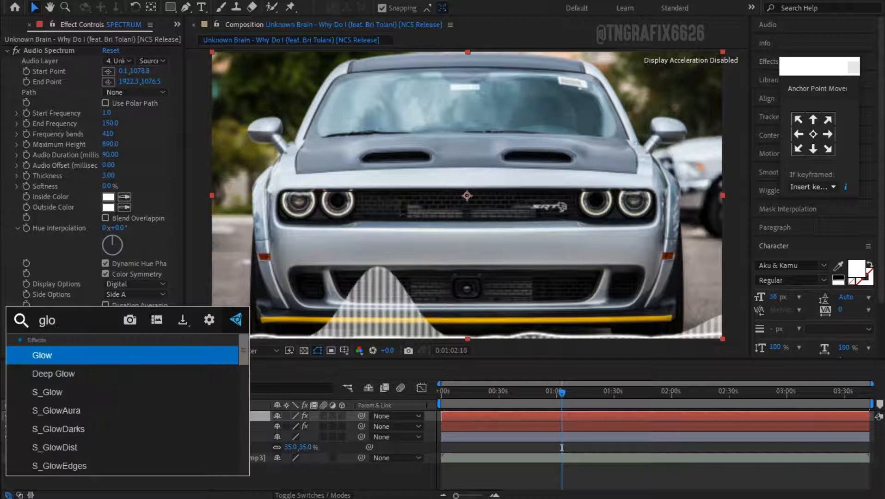
key("Return")
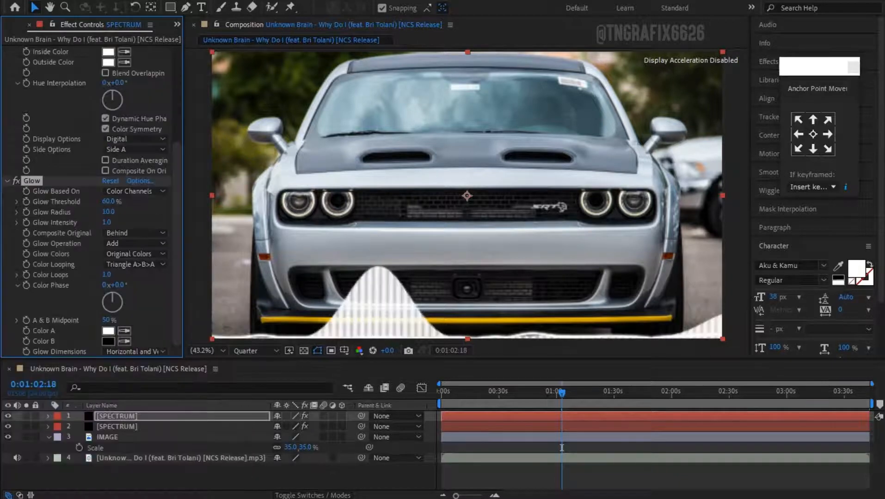
Step: Duplicate the Glow effect on the upper SPECTRUM layer and preview the playback from an earlier point
right_click(32, 181)
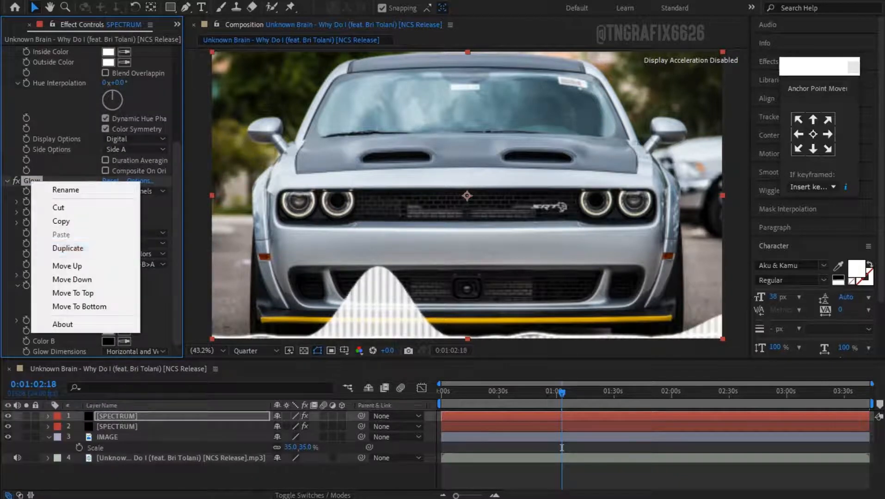
left_click(67, 248)
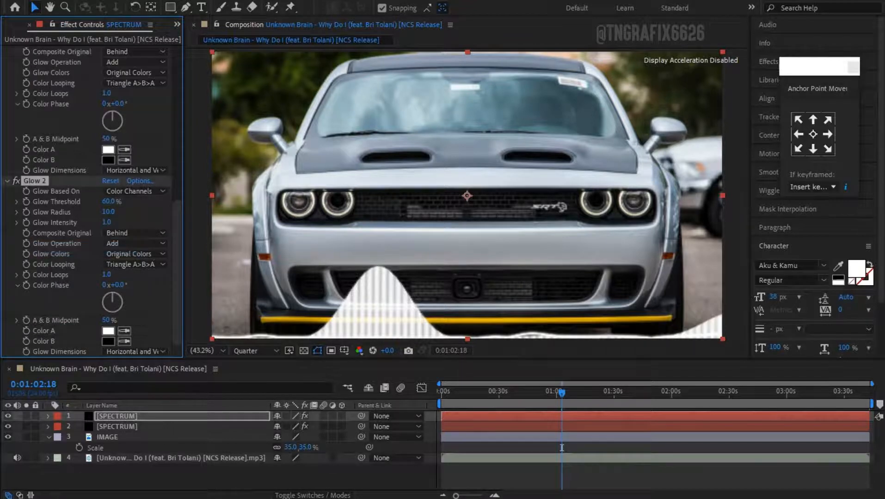
left_click_drag(562, 393, 543, 392)
key("space")
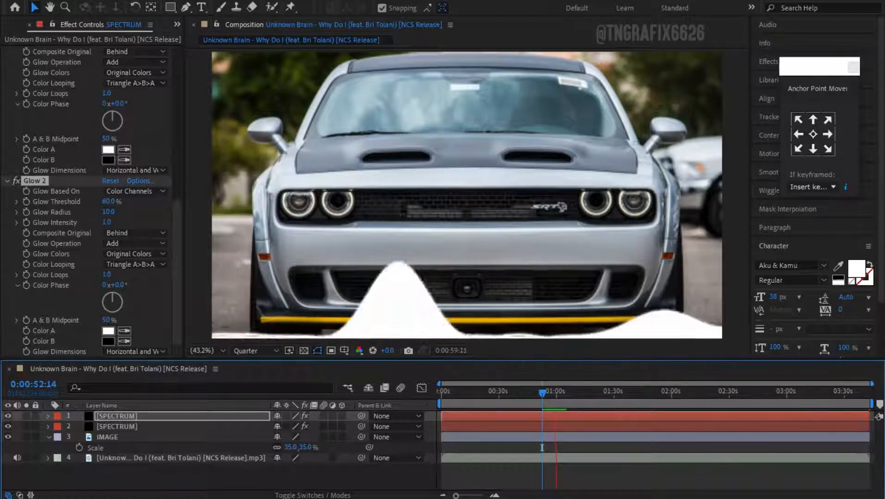
key("space")
Step: Set the lower SPECTRUM layer's Inside Color to a fully saturated green with hue 107°
key("ctrl+Down")
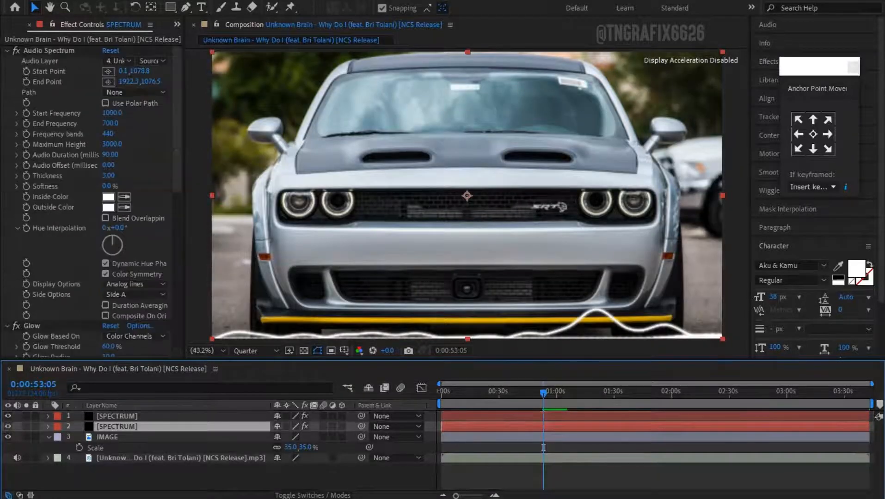
scroll(109, 185, "down", 1)
left_click(108, 185)
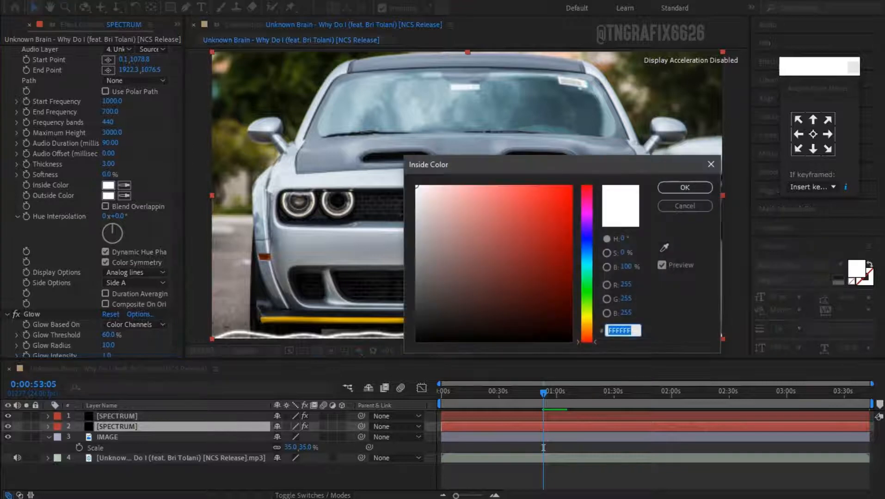
left_click_drag(586, 342, 587, 296)
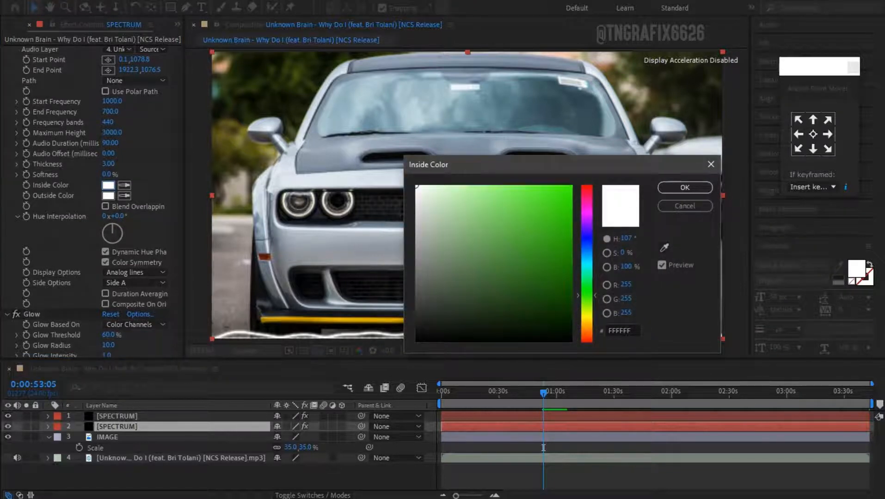
left_click(571, 187)
left_click(685, 187)
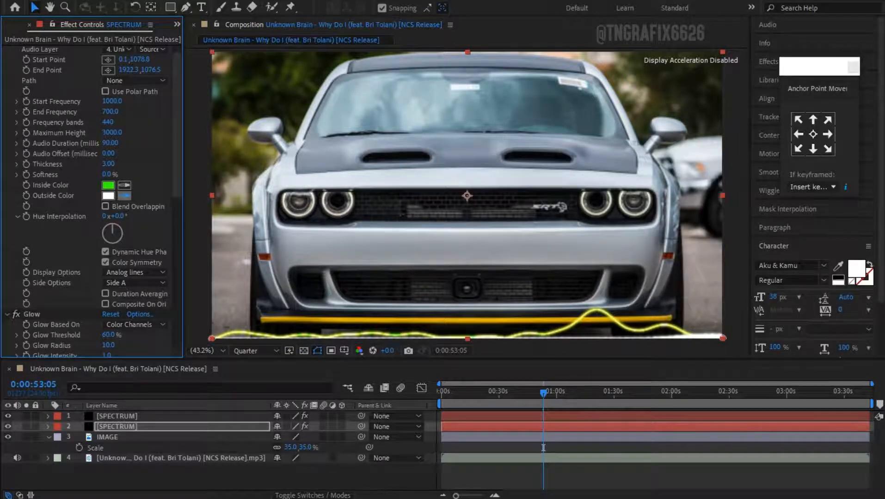
Step: Sample the green Inside Color for the lower spectrum's Outside Color and preview the playback
left_click(108, 185)
key("space")
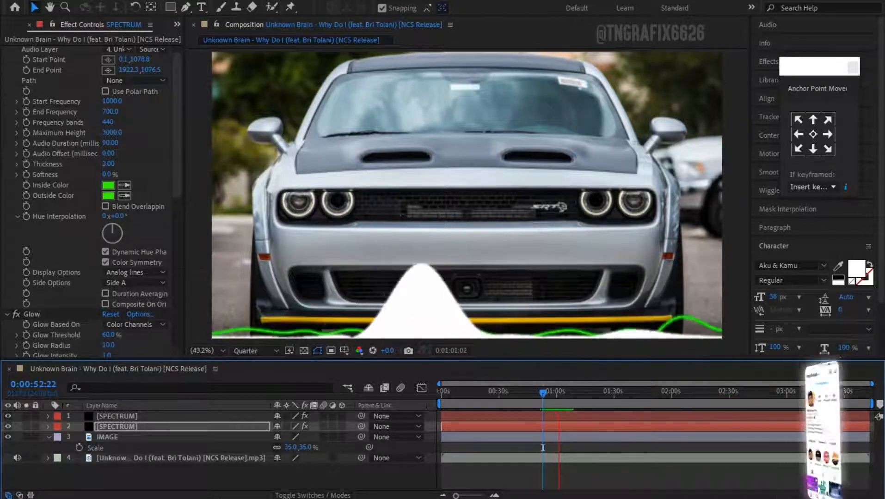
mouse_move(542, 394)
left_mouse_down()
mouse_move(535, 394)
mouse_move(544, 394)
left_mouse_up()
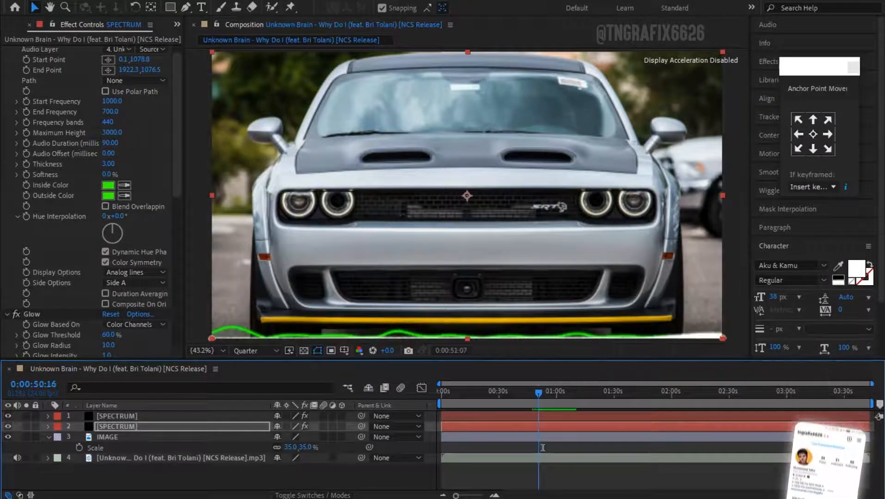
left_click_drag(543, 447, 540, 447)
Step: Pre-compose the IMAGE layer into a composition named IMAGE, moving all attributes into it
left_click(107, 437)
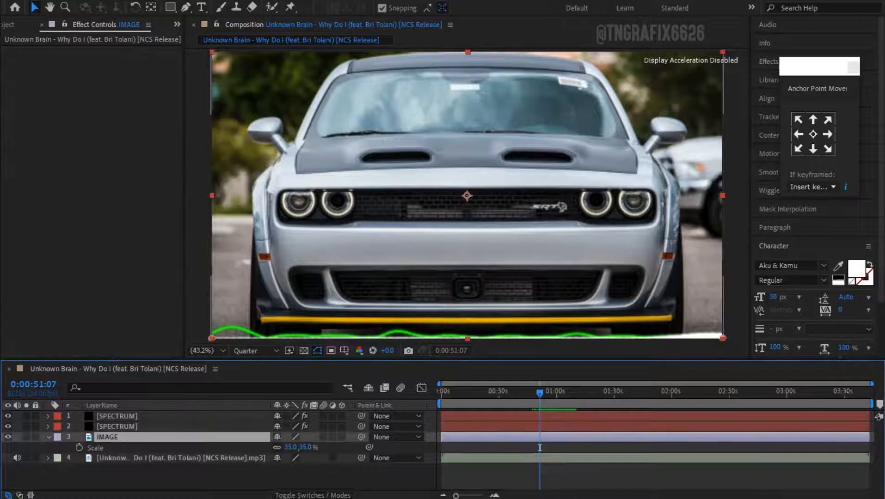
right_click(144, 437)
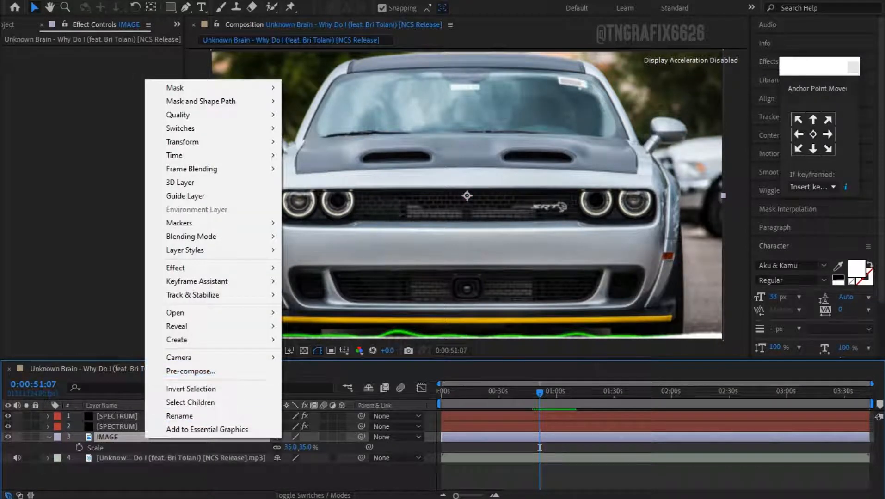
left_click(190, 371)
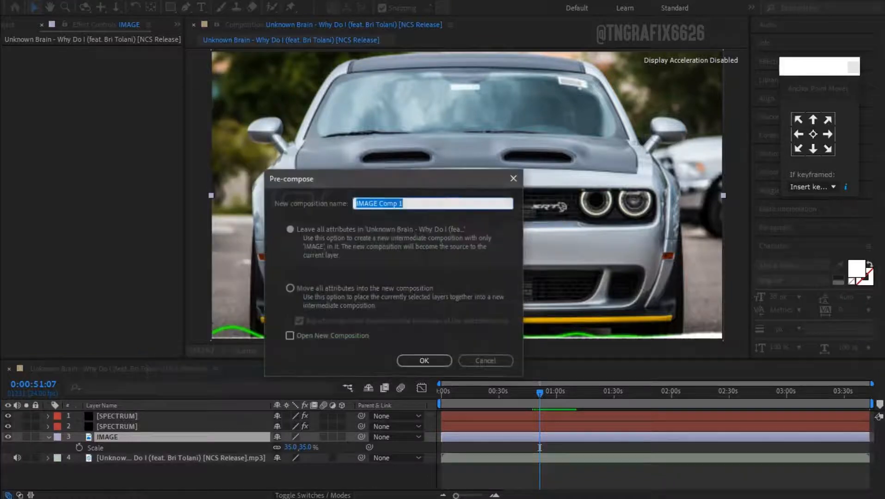
left_click(290, 288)
triple_click(400, 203)
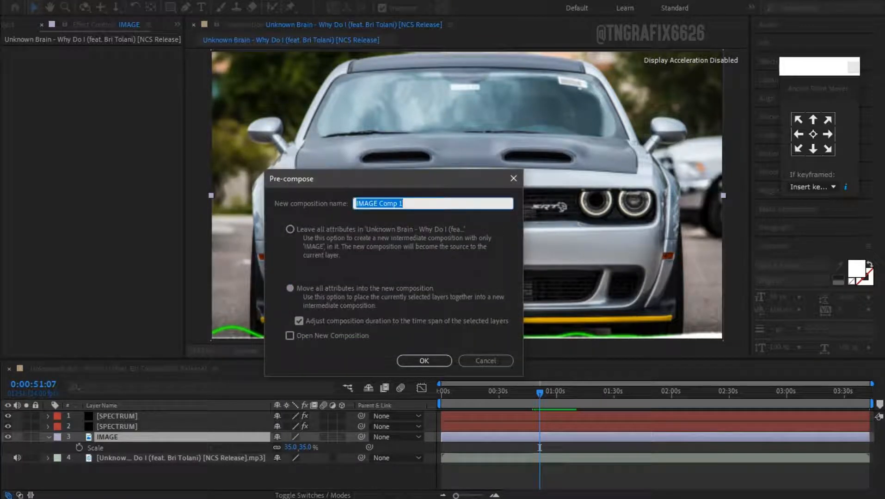
type("IMAGE")
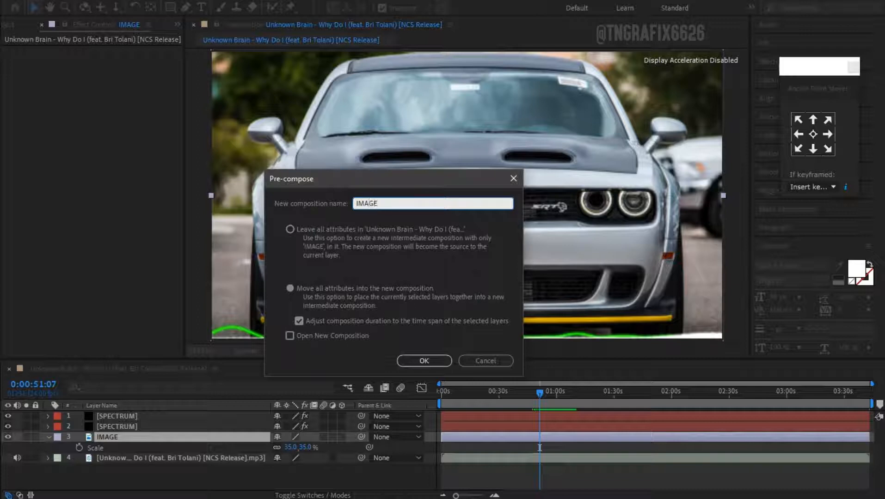
key("Return")
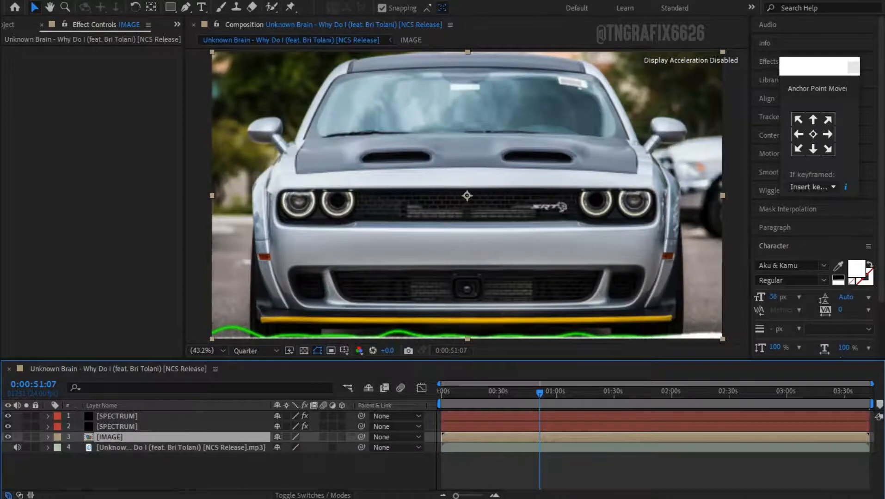
Step: Convert the song layer's audio to keyframes with the Keyframe Assistant
scroll(357, 255, "down", 2)
left_click(207, 350)
left_click(203, 132)
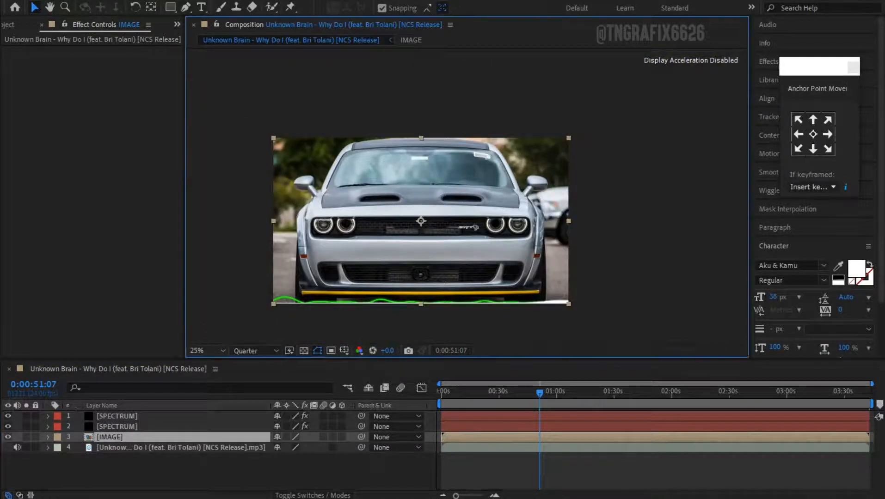
right_click(157, 447)
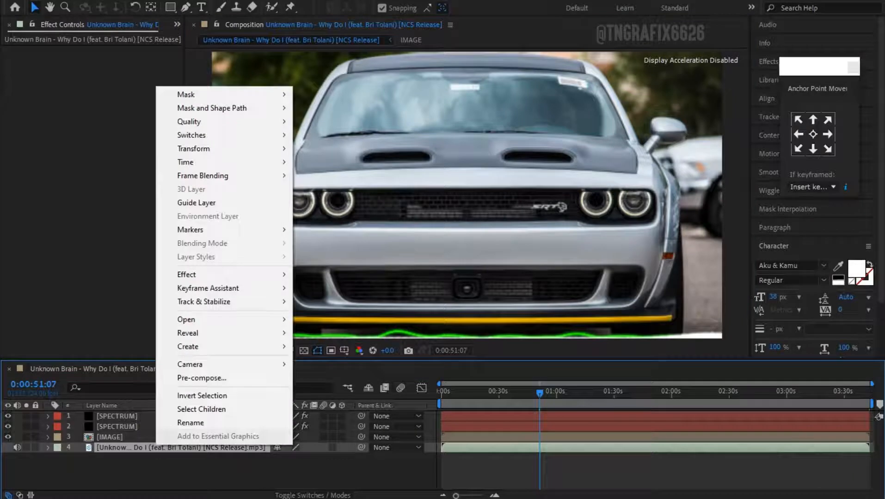
mouse_move(218, 301)
mouse_move(208, 288)
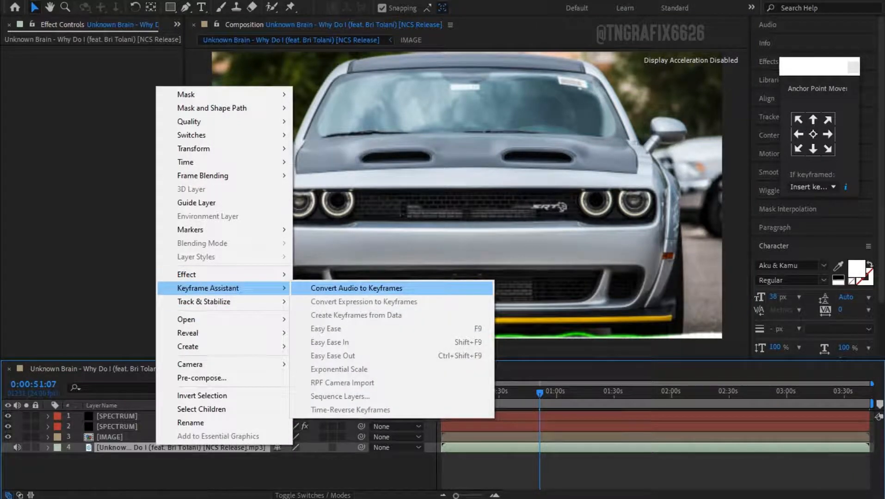
left_click(356, 288)
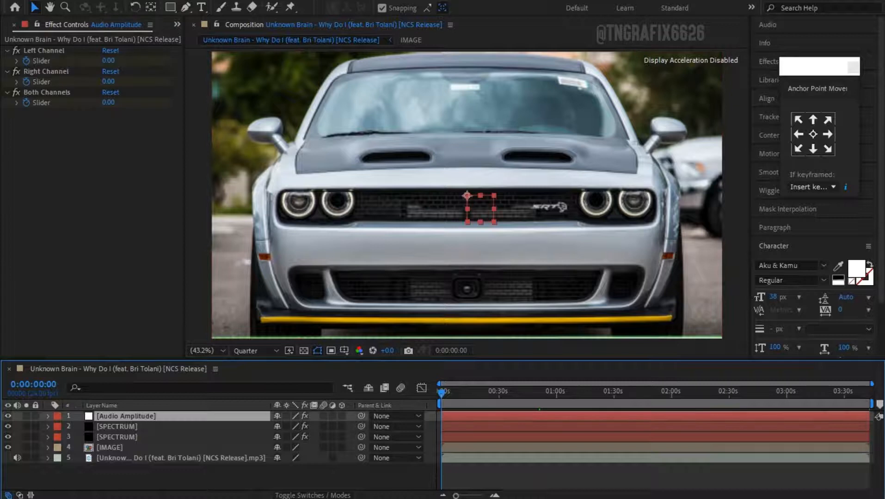
Step: Duplicate the Audio Amplitude layer and name the lower copy SCALE
right_click(157, 416)
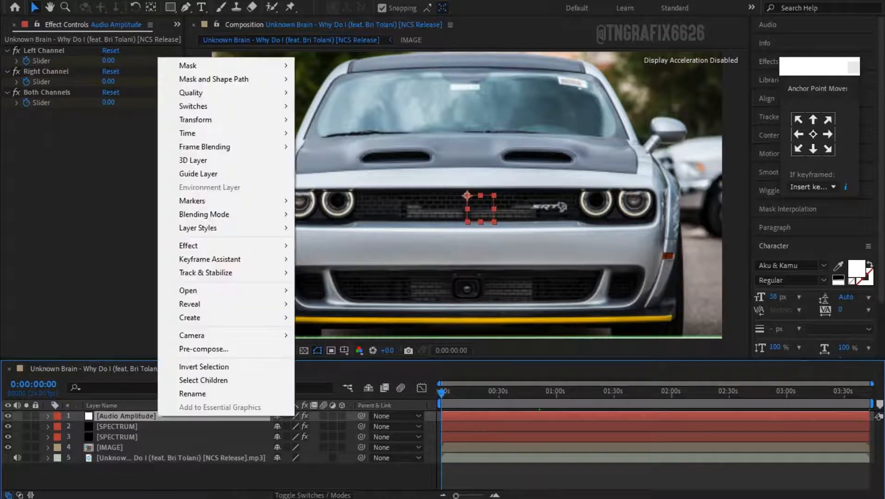
key("Escape")
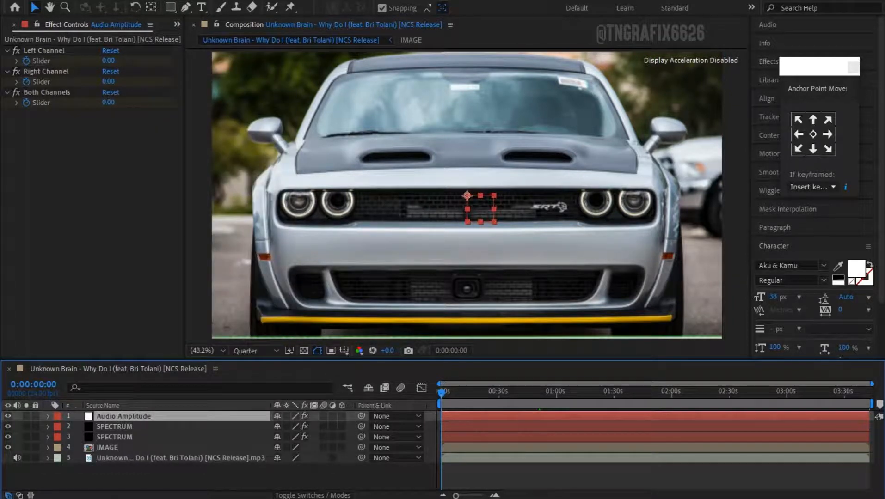
key("alt+e")
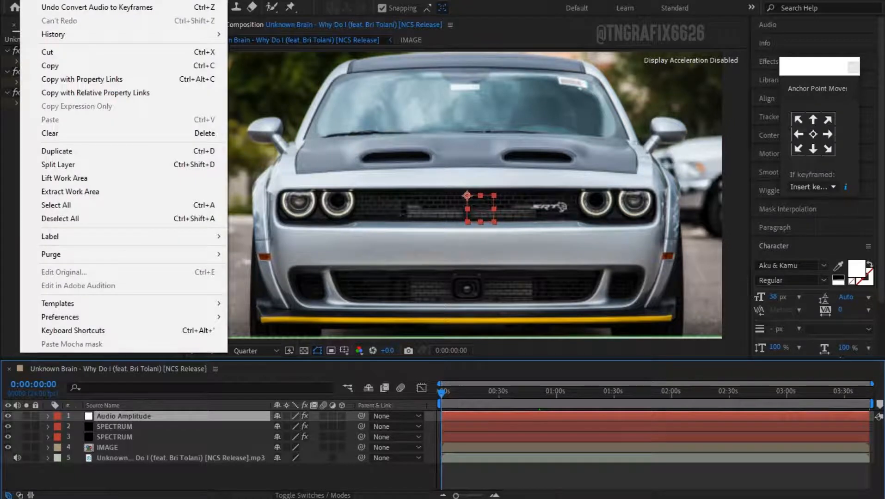
key("Return")
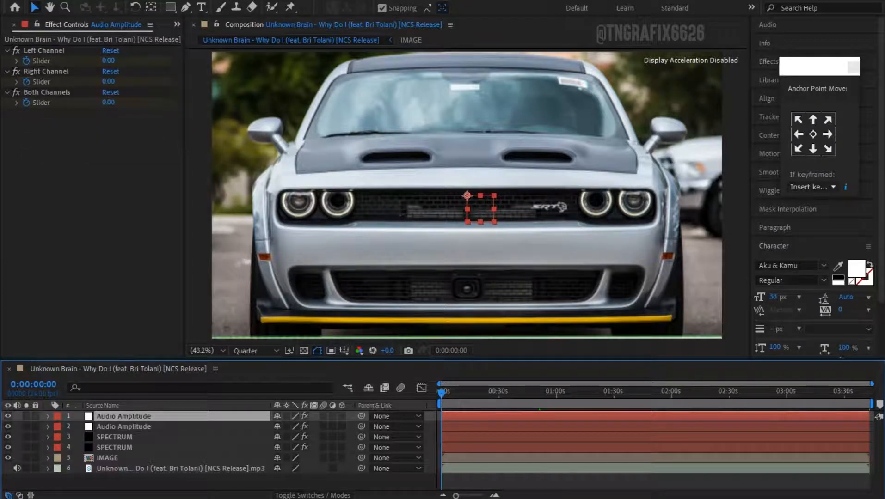
Step: Rename the upper Audio Amplitude layer to OPACITY
right_click(158, 418)
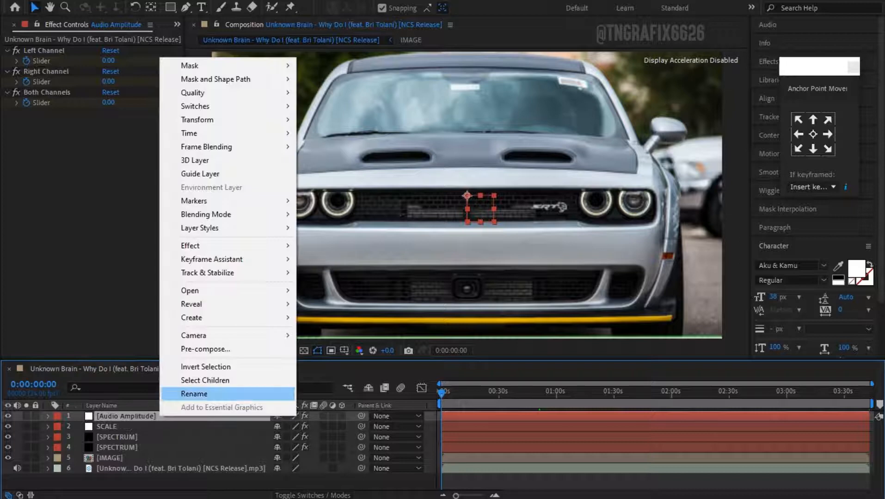
left_click(197, 393)
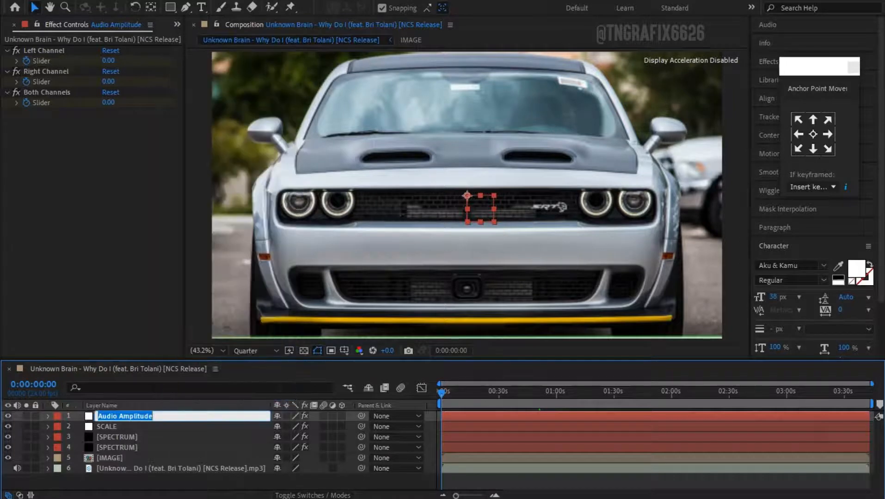
type("OPACITY")
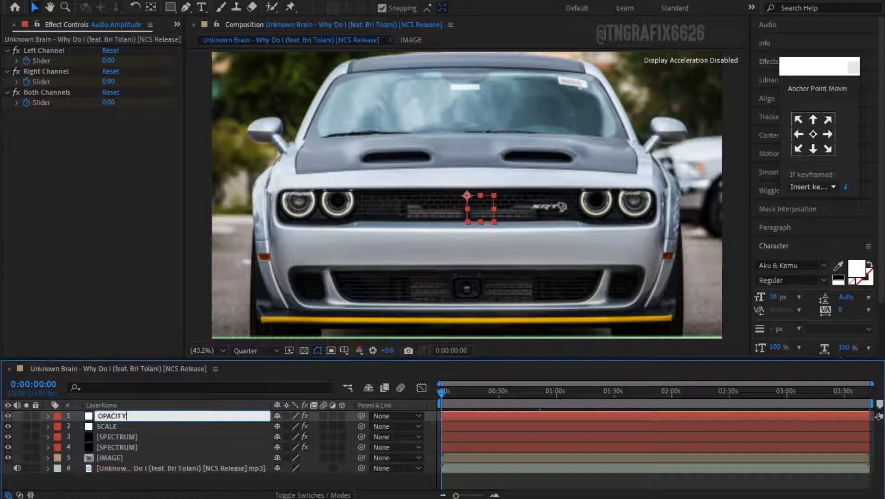
key("Return")
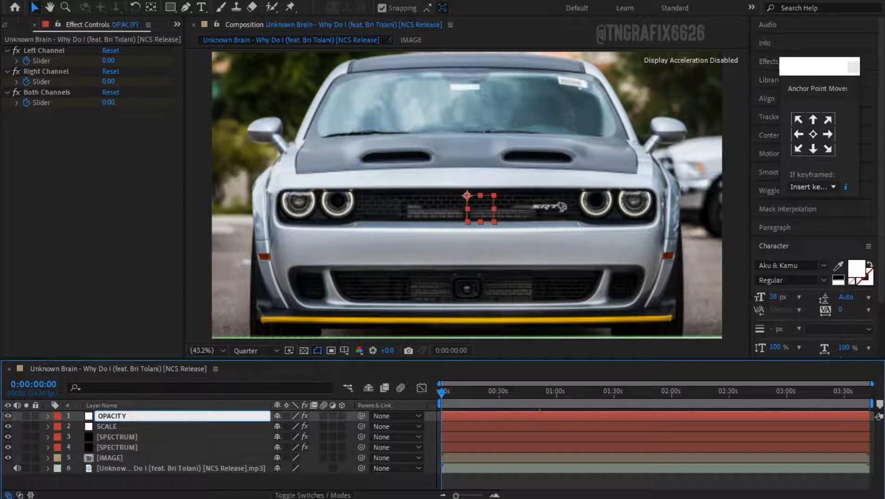
Step: Reveal the SCALE layer's keyframed properties and delete its Left Channel and Right Channel effects
left_click(106, 426)
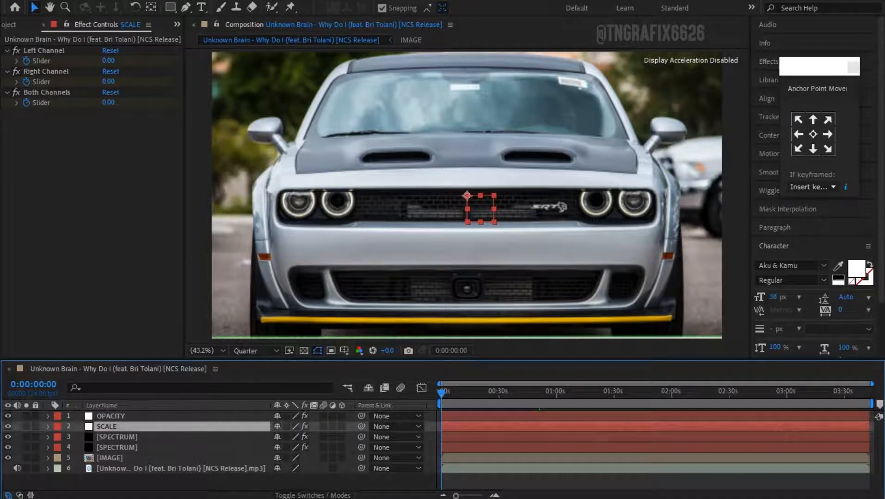
key("u")
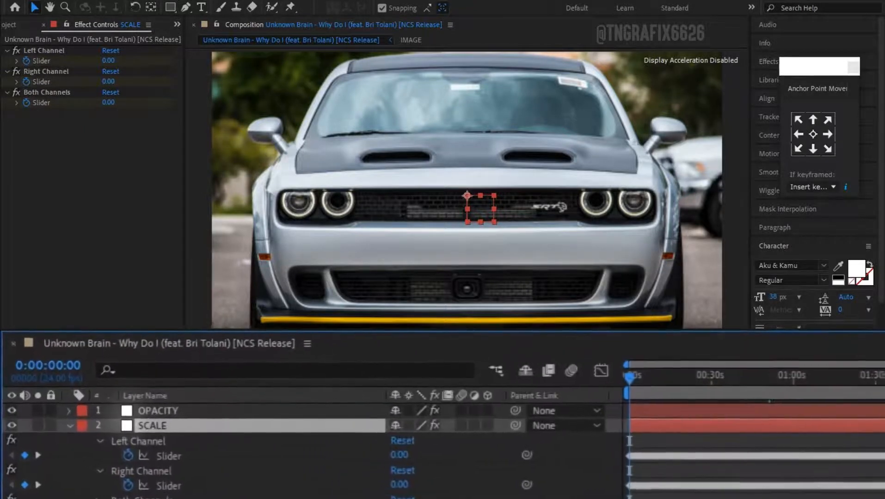
left_click(97, 437)
left_click(141, 471, "ctrl")
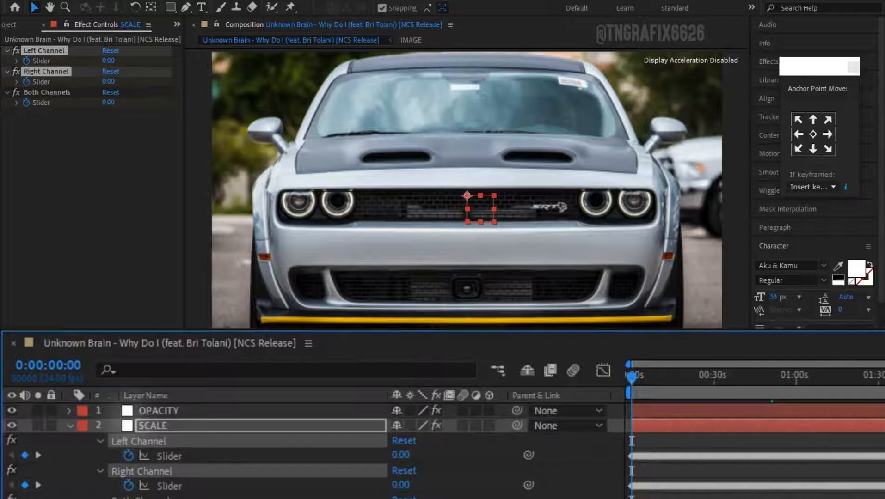
key("Delete")
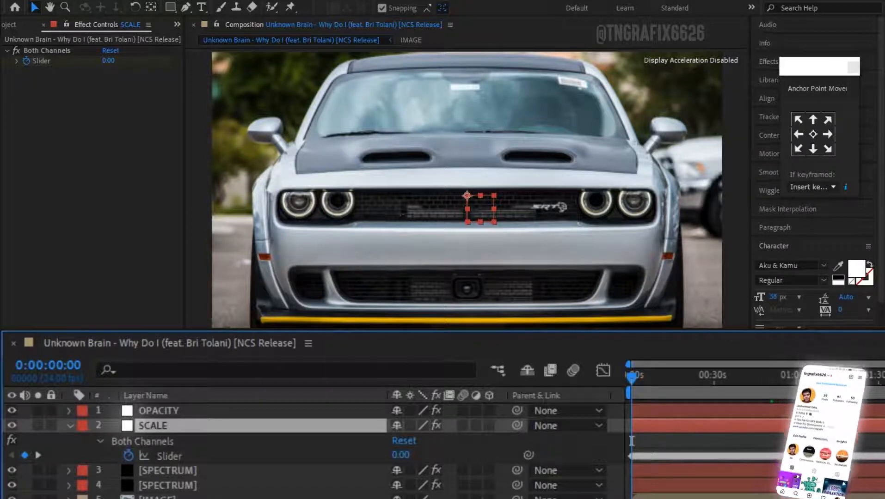
Step: Add the expression smooth(0.5,10) to the SCALE layer's Both Channels slider and preview the playback
left_click(128, 456, "alt")
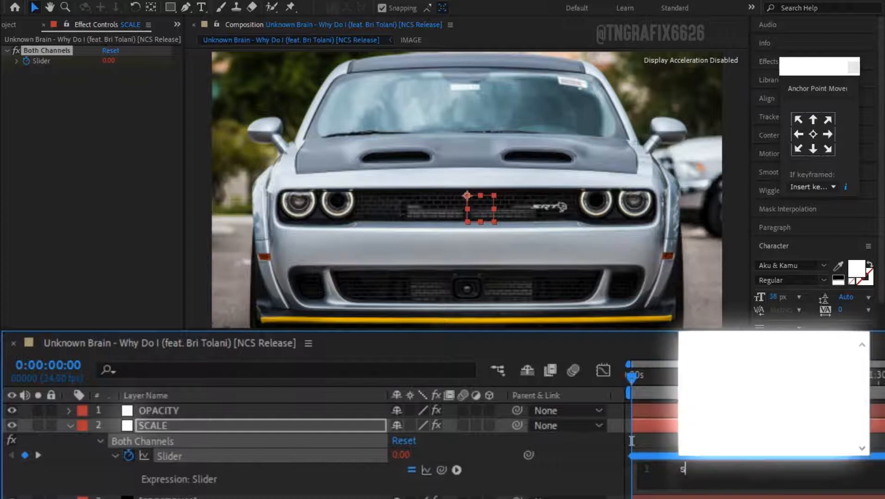
type("smo")
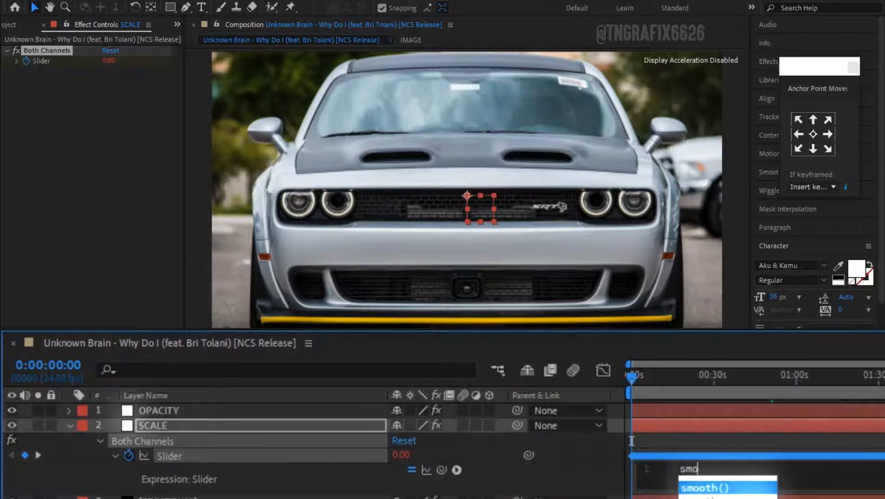
key("Return")
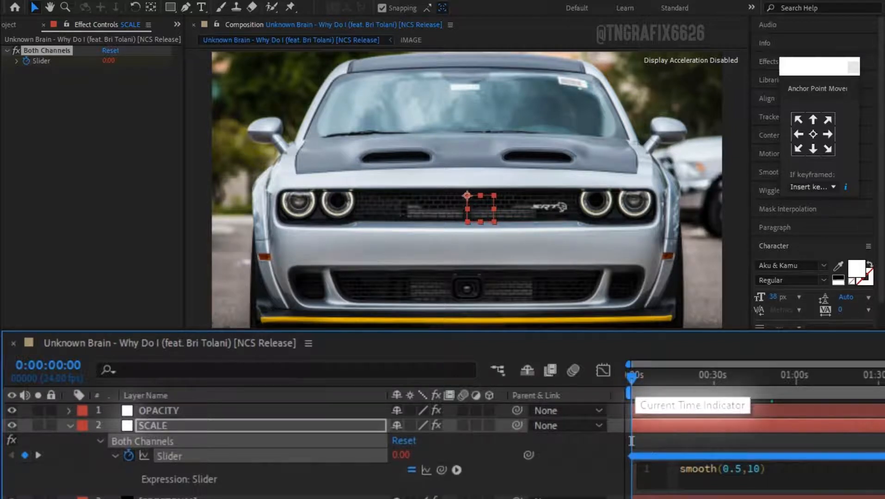
left_click(631, 441)
key("space")
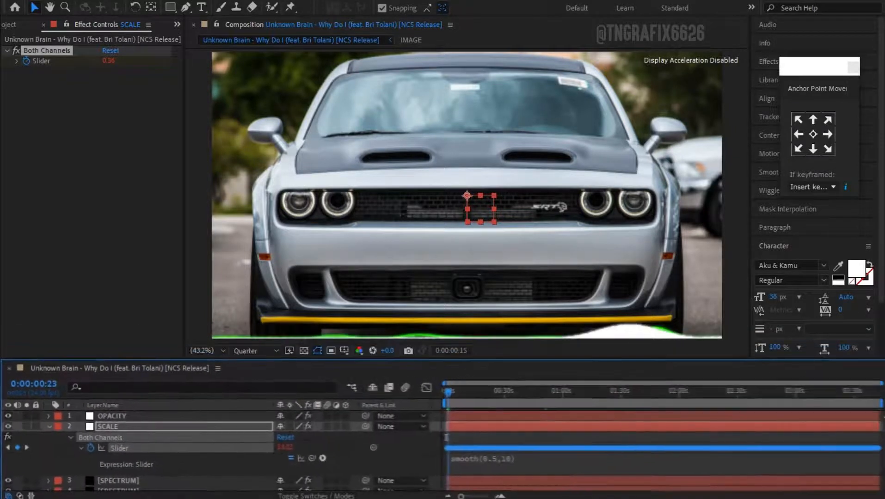
Step: Delete the OPACITY layer's Left Channel and Right Channel effects and add the expression smooth(0.3,7) to its Both Channels slider
left_click(111, 417)
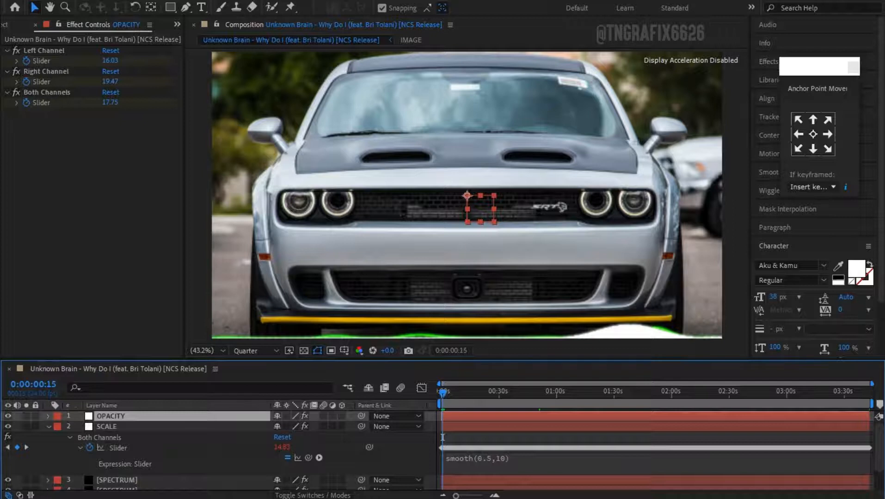
left_click(90, 437, "alt")
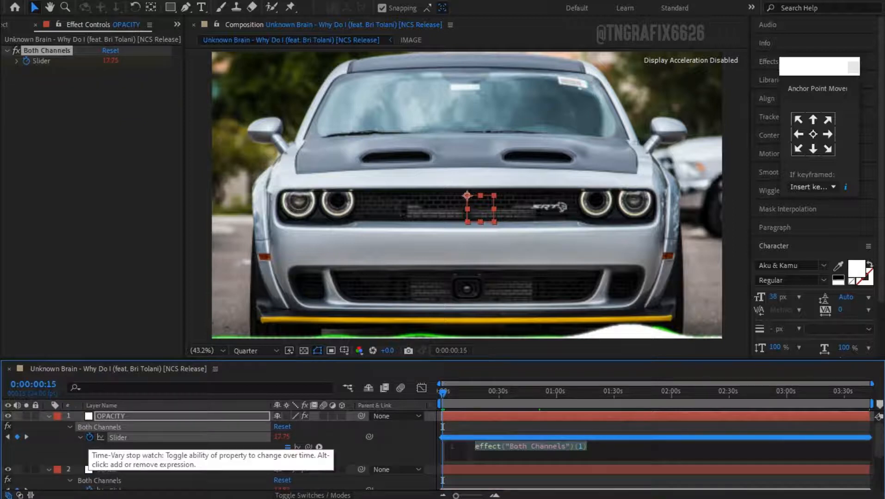
type("smooth()")
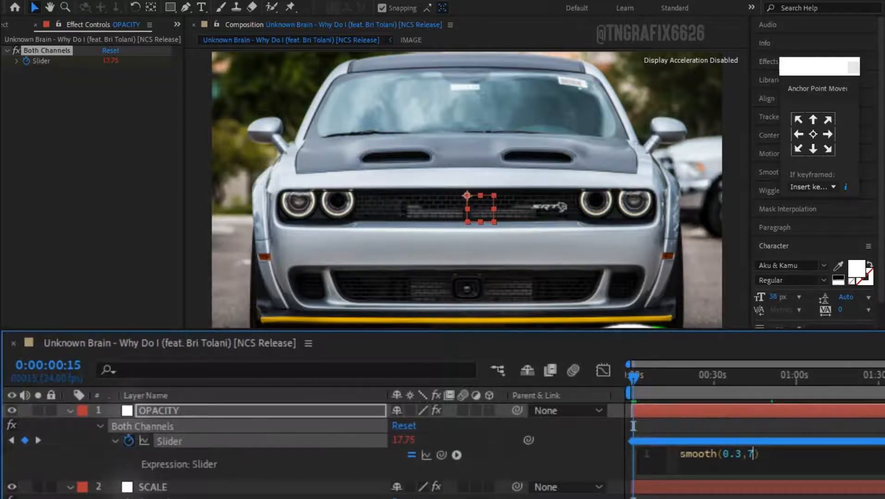
key("KP_Enter")
key("space")
key("space")
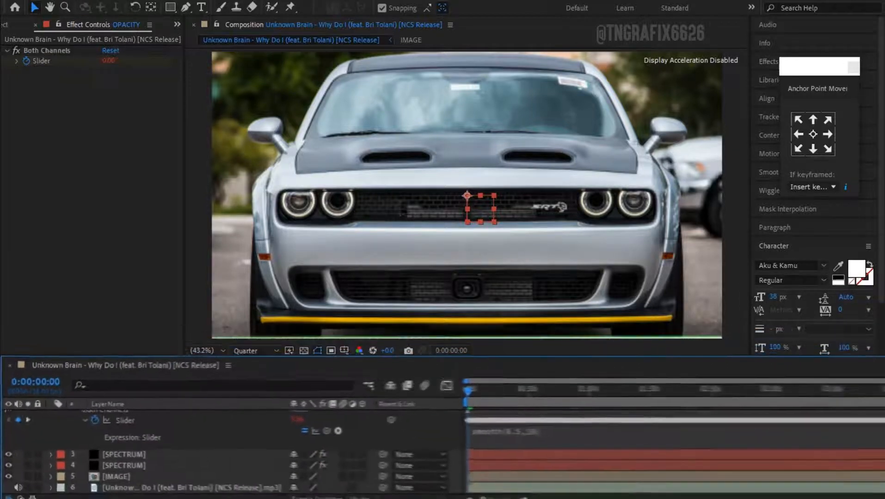
Step: Link the IMAGE layer's Scale to the SCALE layer's Both Channels slider through an expression and preview the playback
left_click(110, 474)
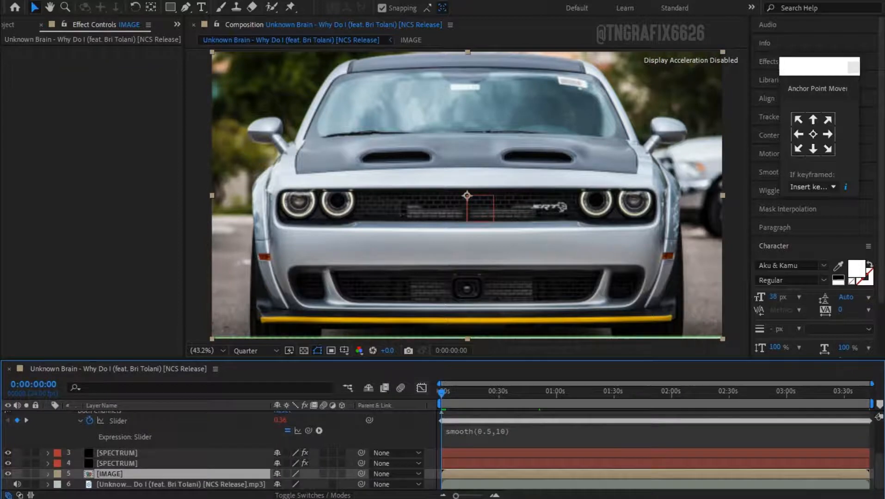
key("s")
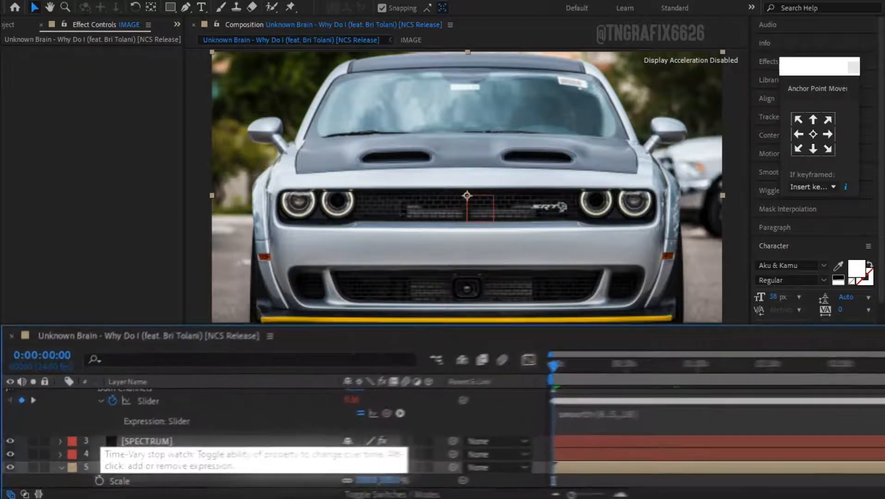
left_click(113, 463, "alt")
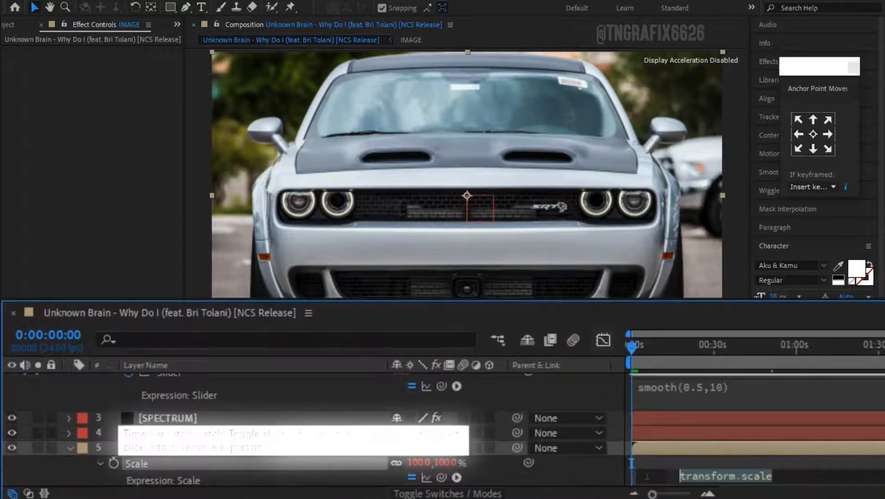
left_click_drag(442, 477, 168, 449)
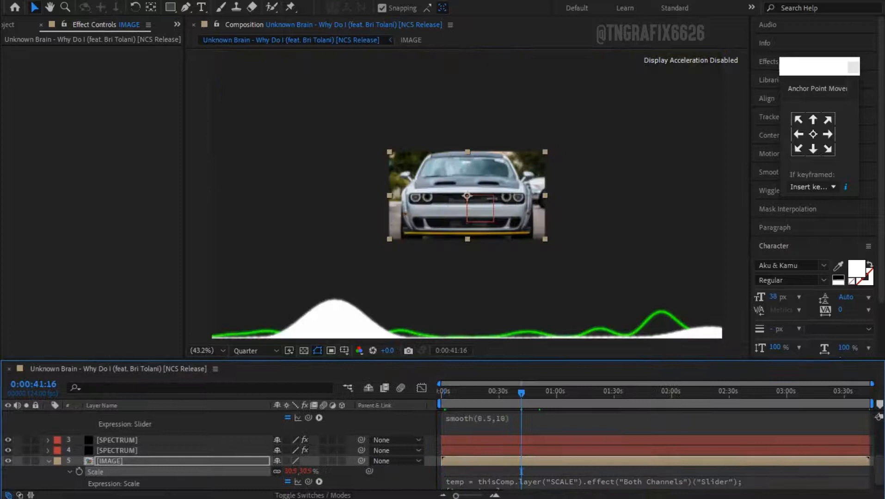
key("space")
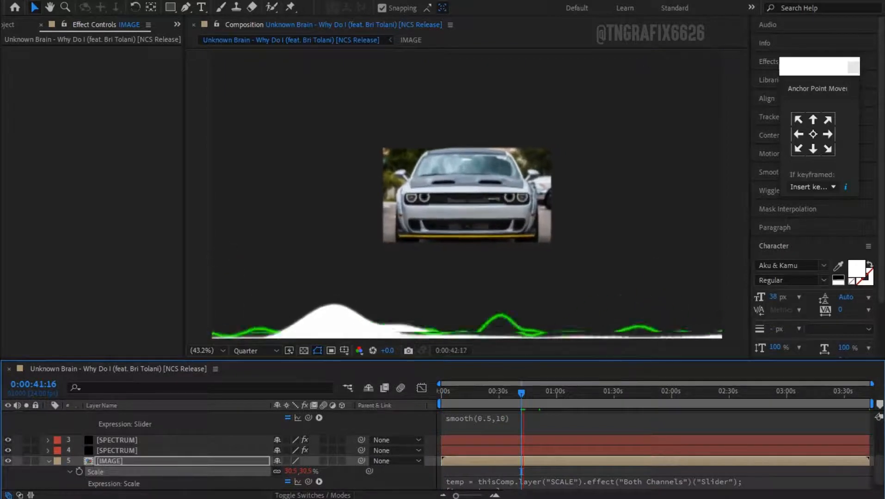
key("space")
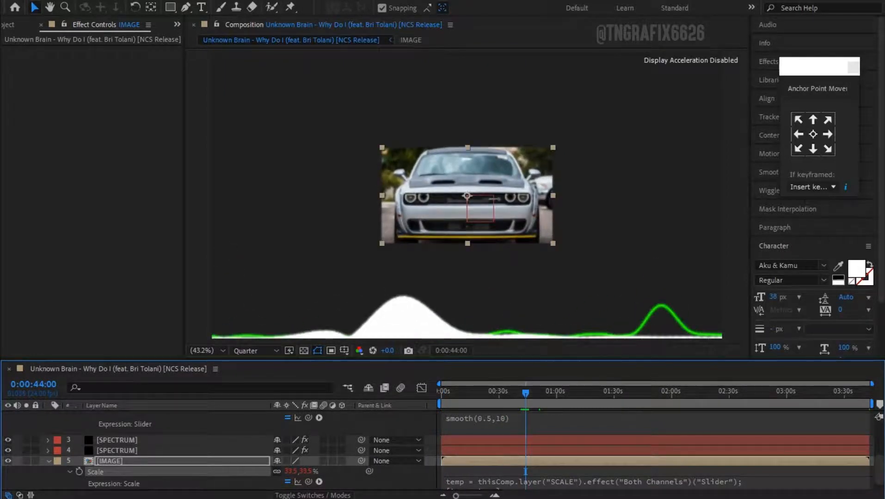
scroll(438, 455, "down", 1)
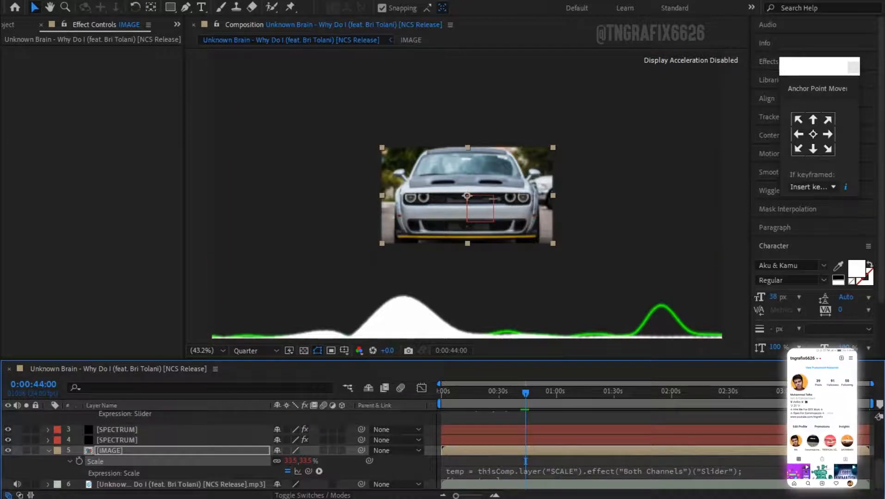
key("space")
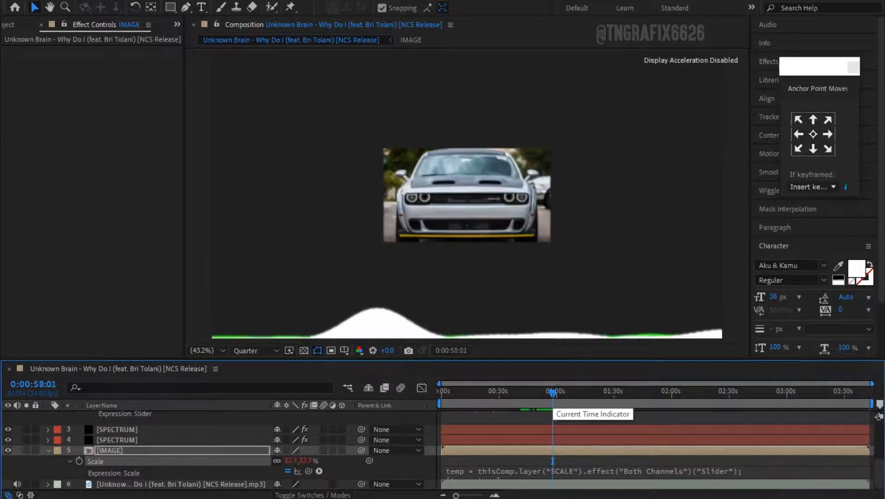
key("space")
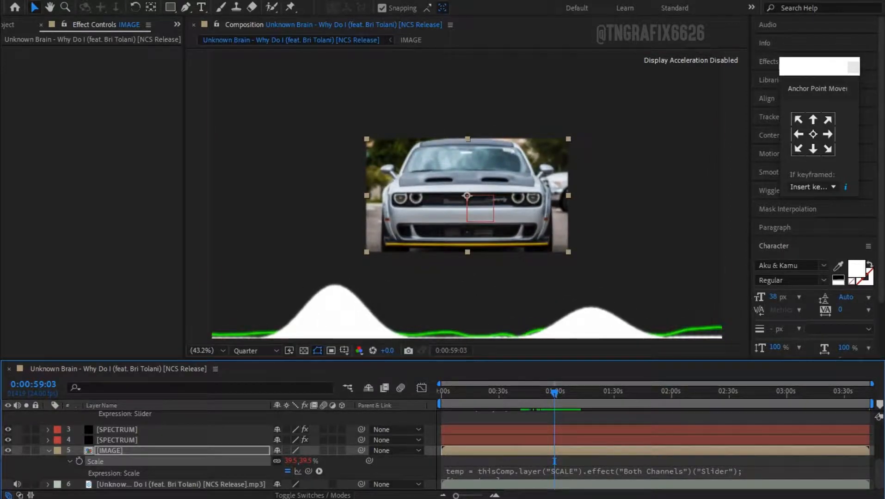
Step: Append +value to the second line of the IMAGE layer's Scale expression and preview the playback
left_click_drag(443, 360, 443, 315)
left_click(594, 471)
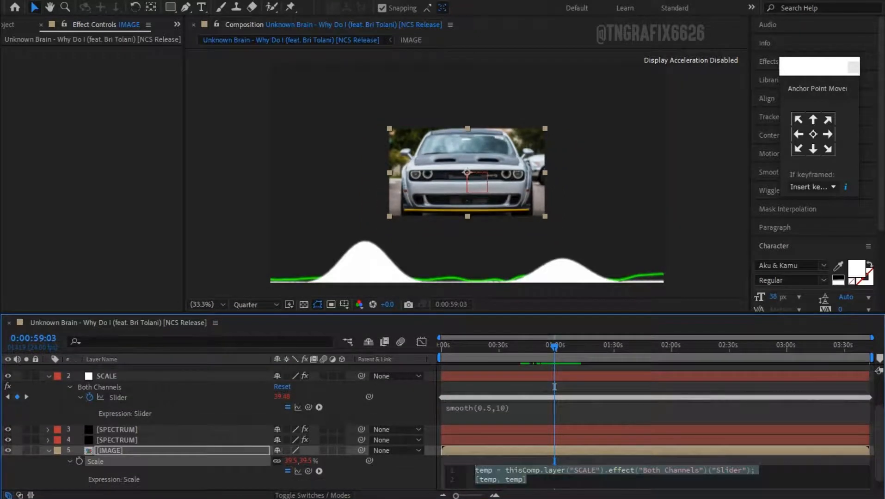
scroll(440, 430, "down", 1)
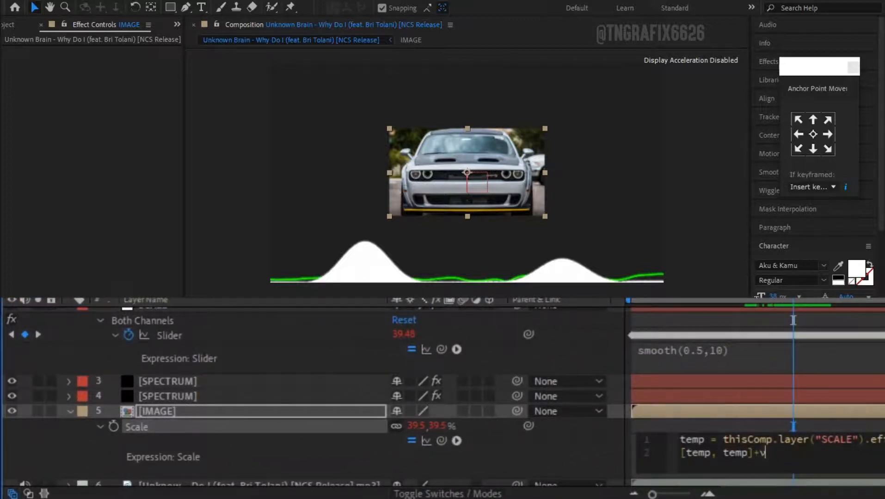
type("al")
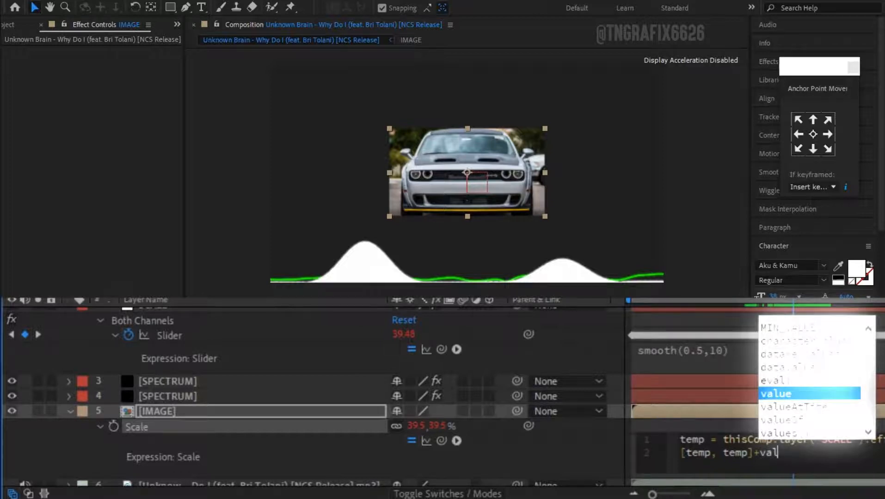
key("Return")
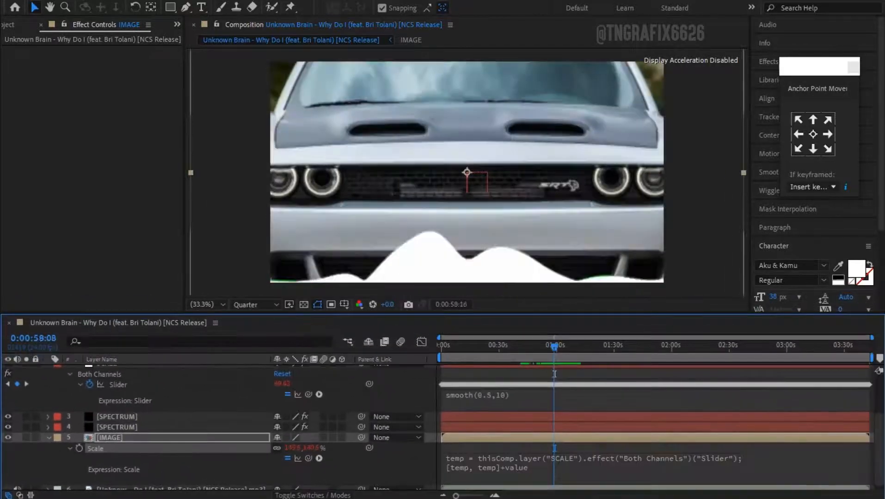
left_click_drag(553, 346, 549, 346)
key("space")
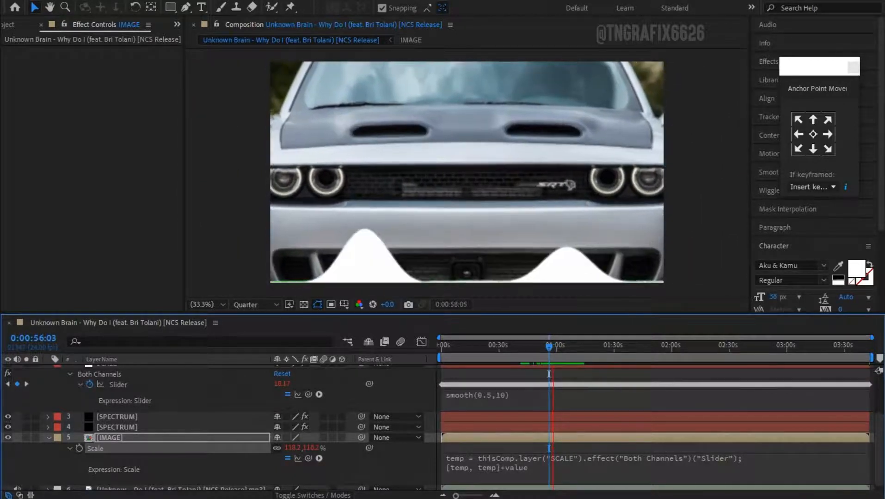
left_click_drag(443, 314, 442, 350)
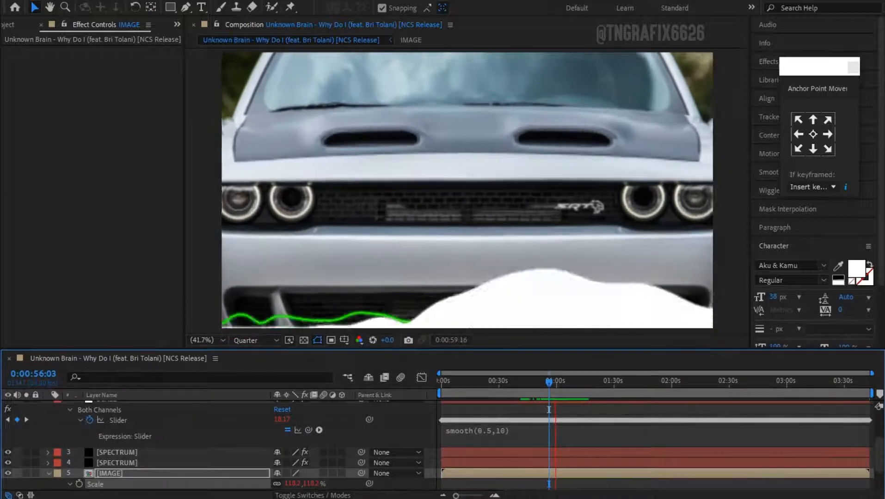
key("space")
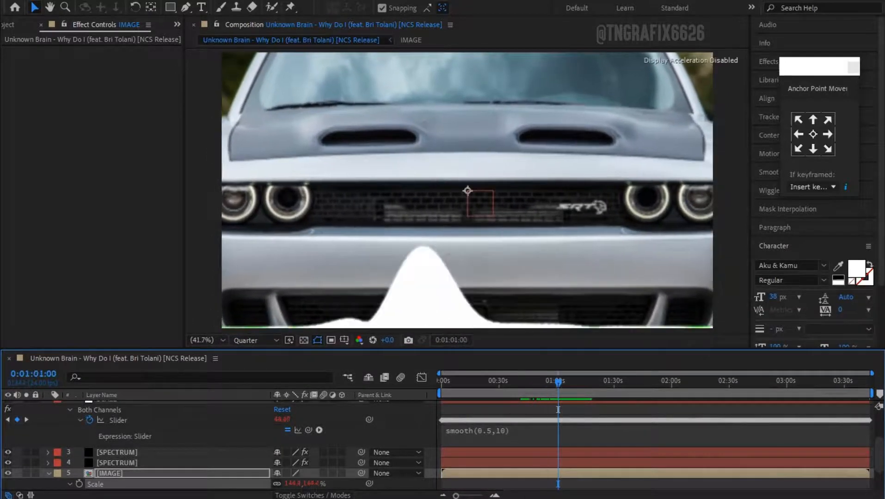
Step: Link the IMAGE layer's Opacity to the OPACITY layer's Both Channels slider with +20 added to the expression, and preview it
left_click(109, 474)
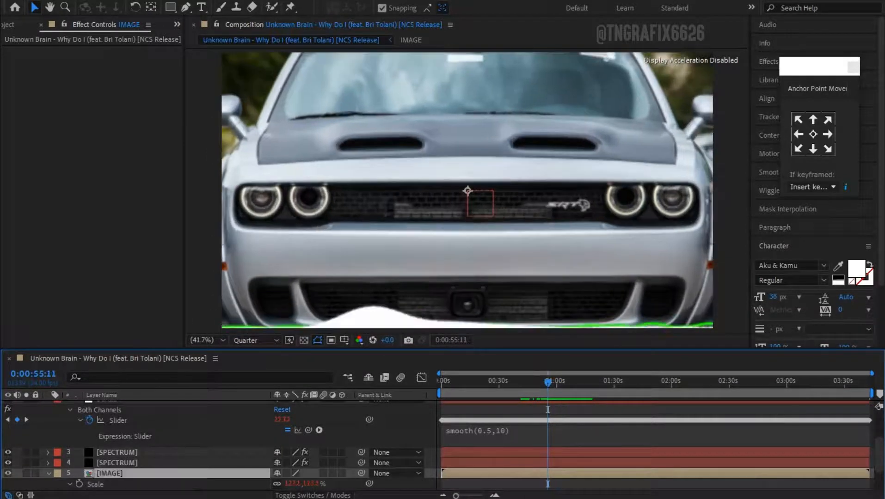
key("t")
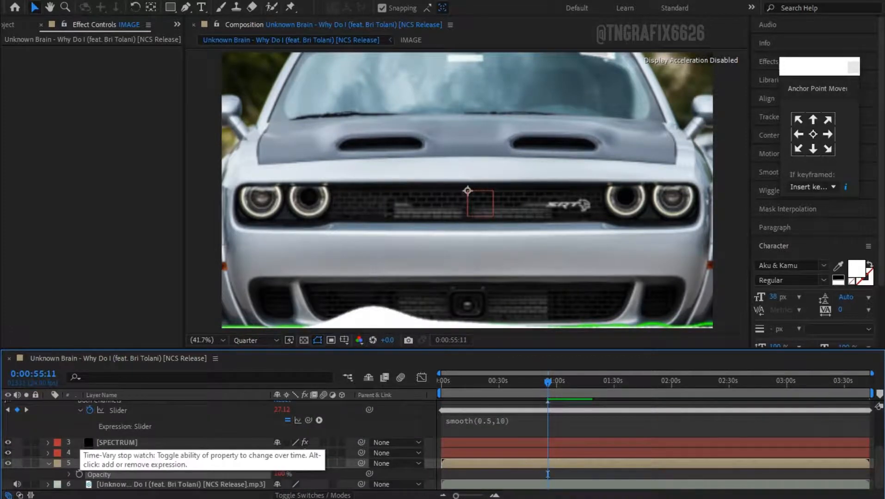
left_click(79, 474, "alt")
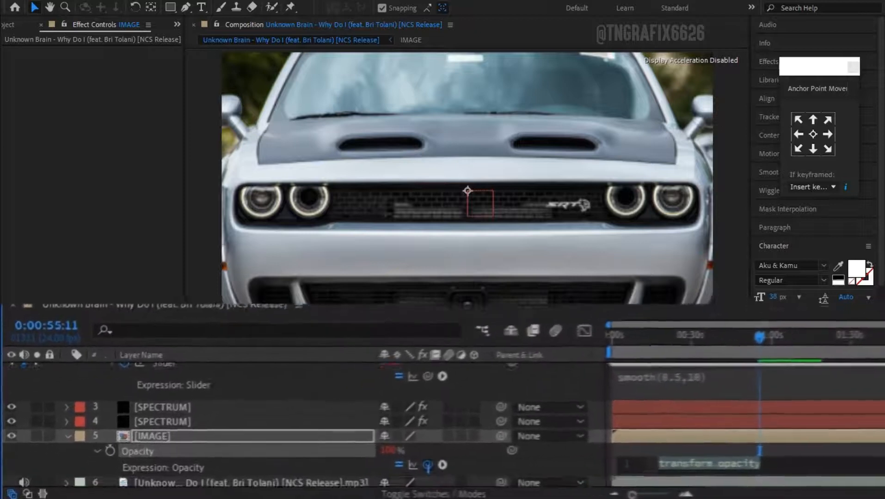
left_click_drag(308, 484, 216, 445)
left_click_drag(311, 403, 213, 398)
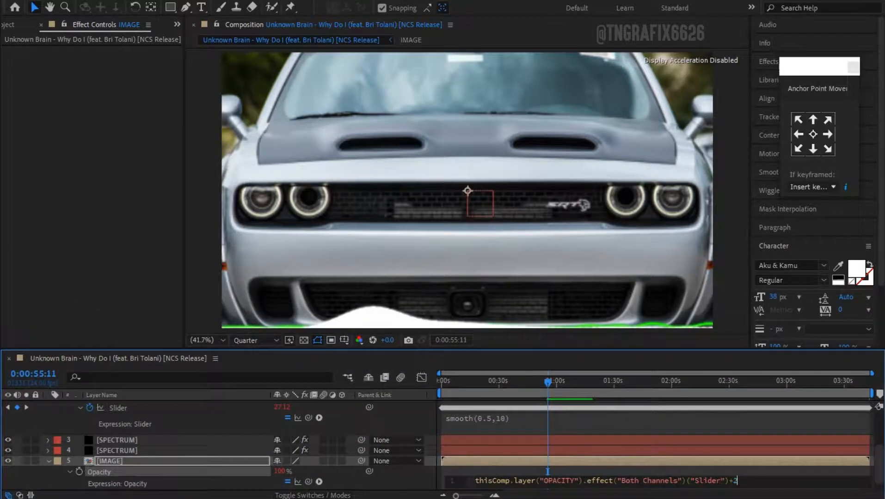
left_click(547, 471)
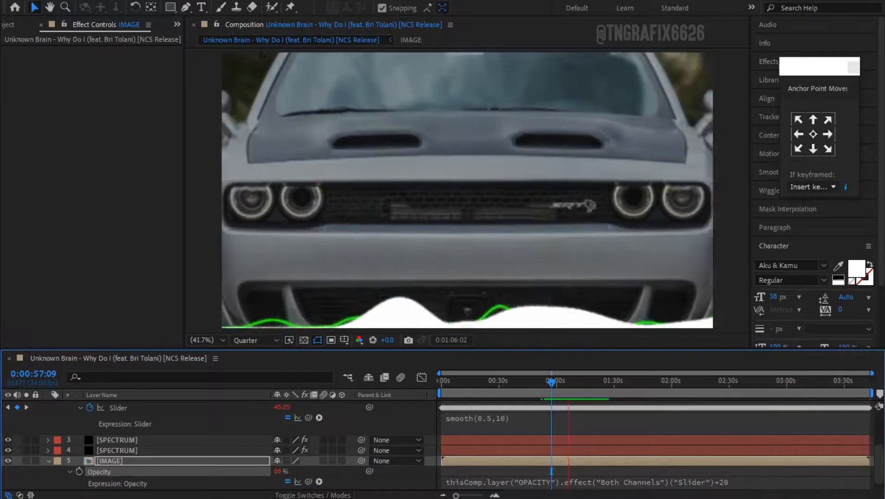
left_click(556, 381)
Step: Add the expression wiggle(0.5,5) to the IMAGE layer's Rotation and preview the playback
left_click(109, 461)
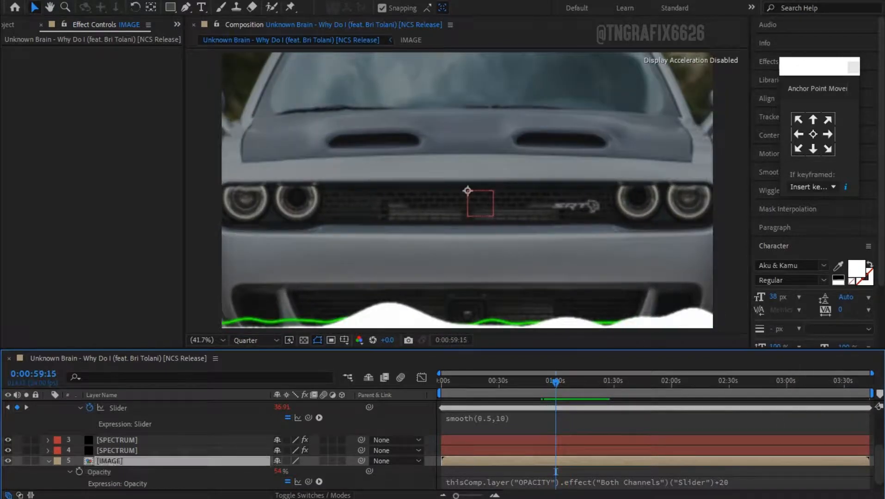
scroll(556, 472, "down", 1)
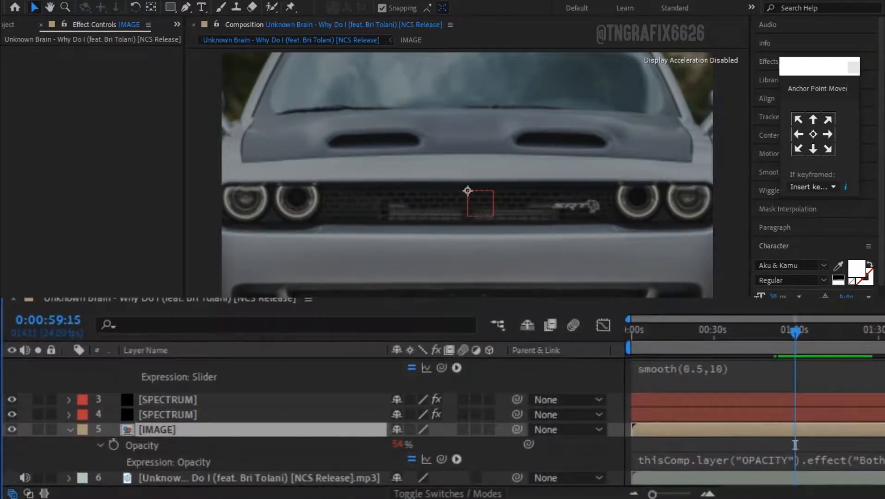
key("r")
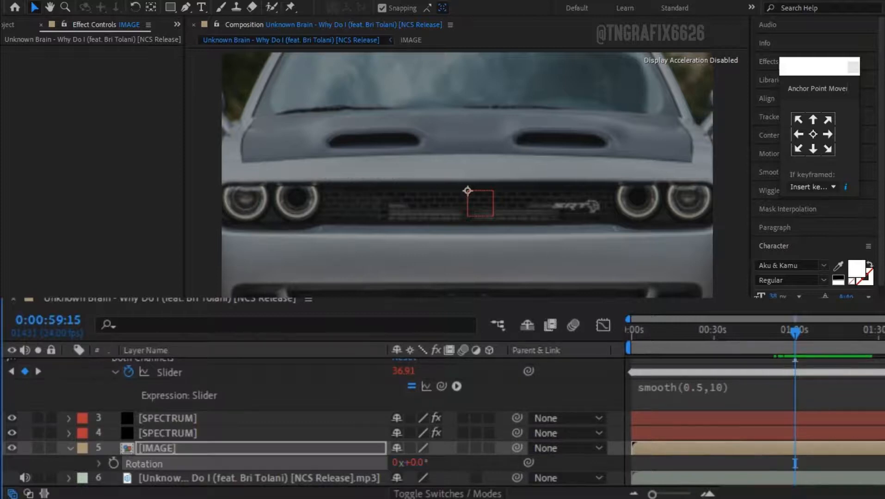
left_click(113, 464, "alt")
type("wiggle(0.5")
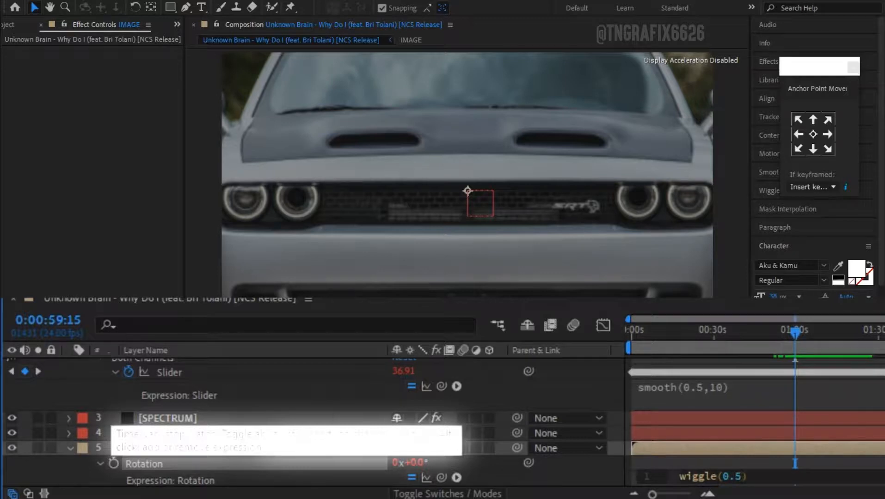
type("5")
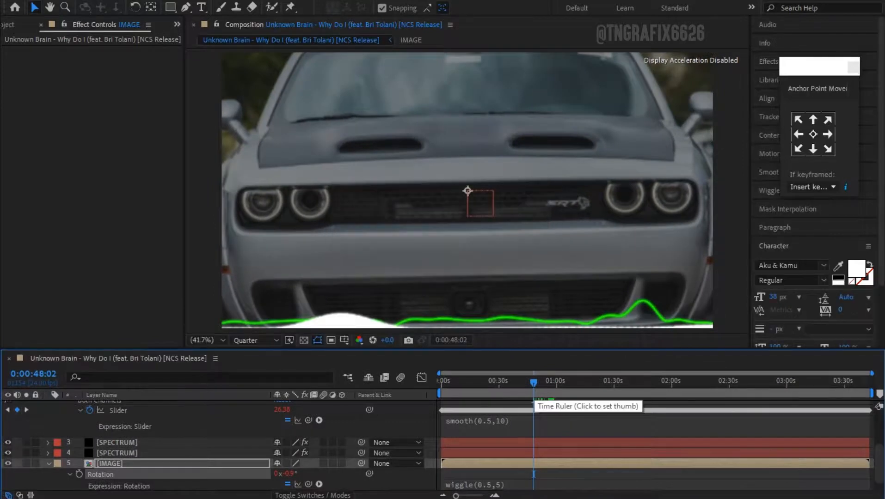
key("h")
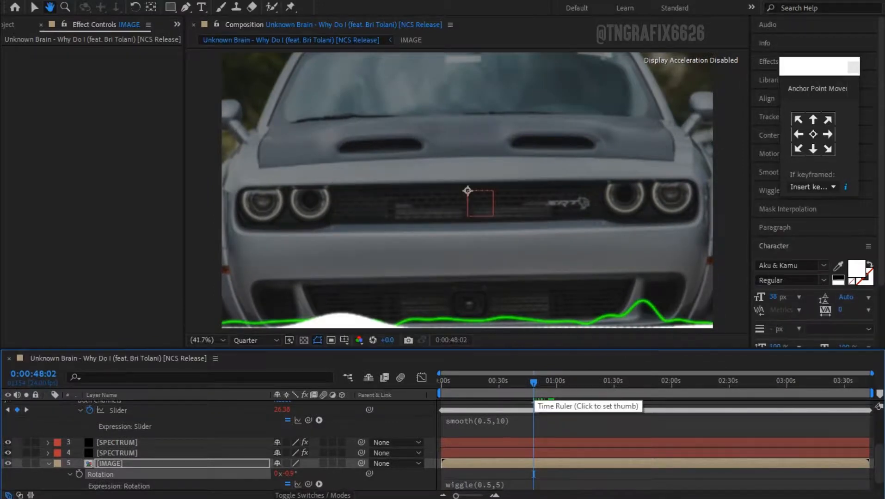
key("v")
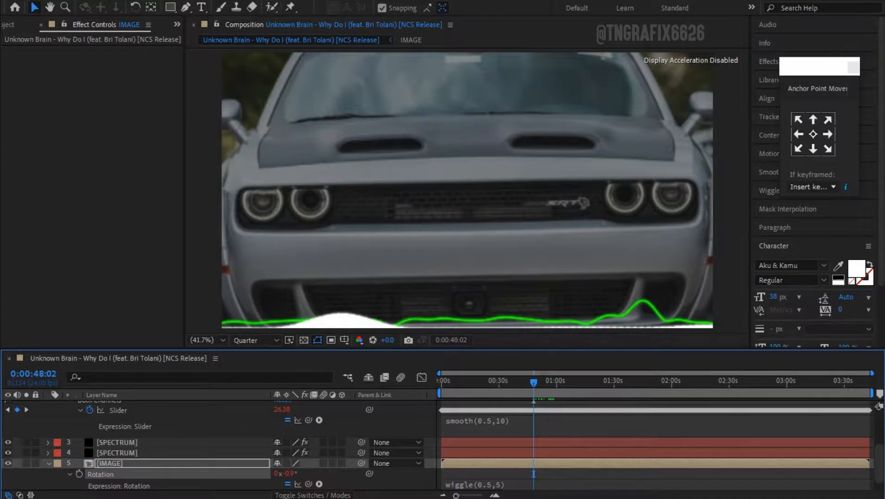
key("space")
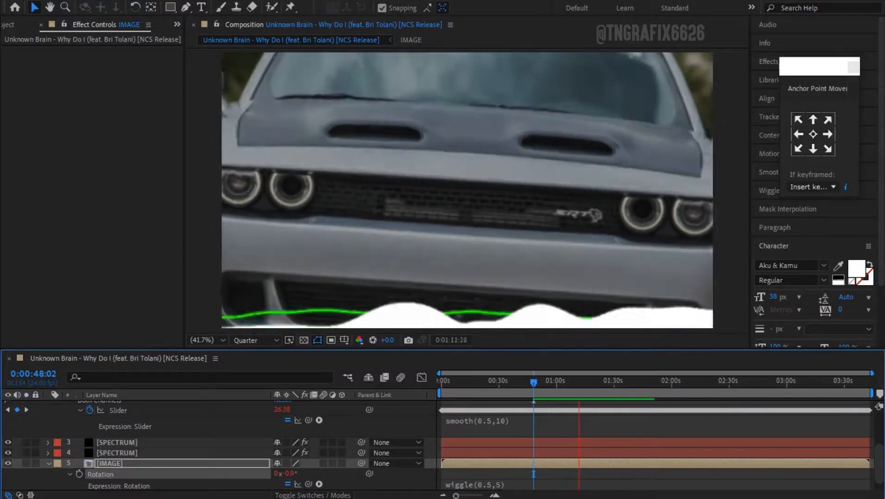
key("space")
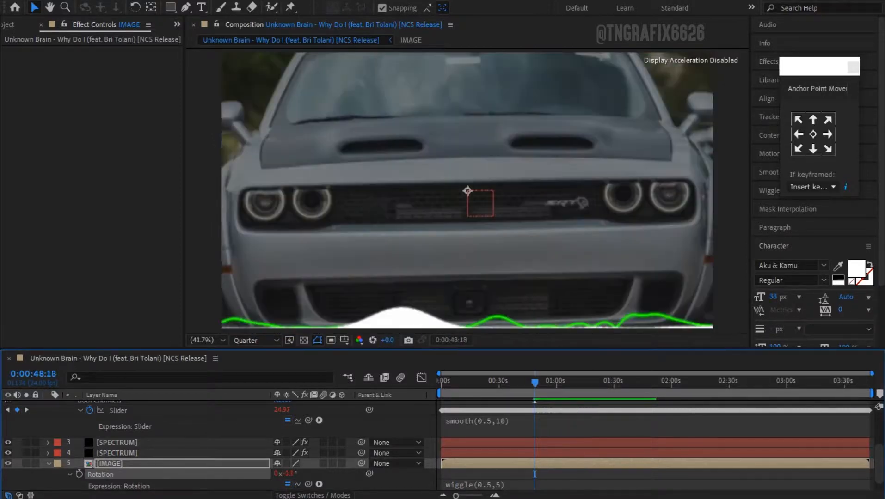